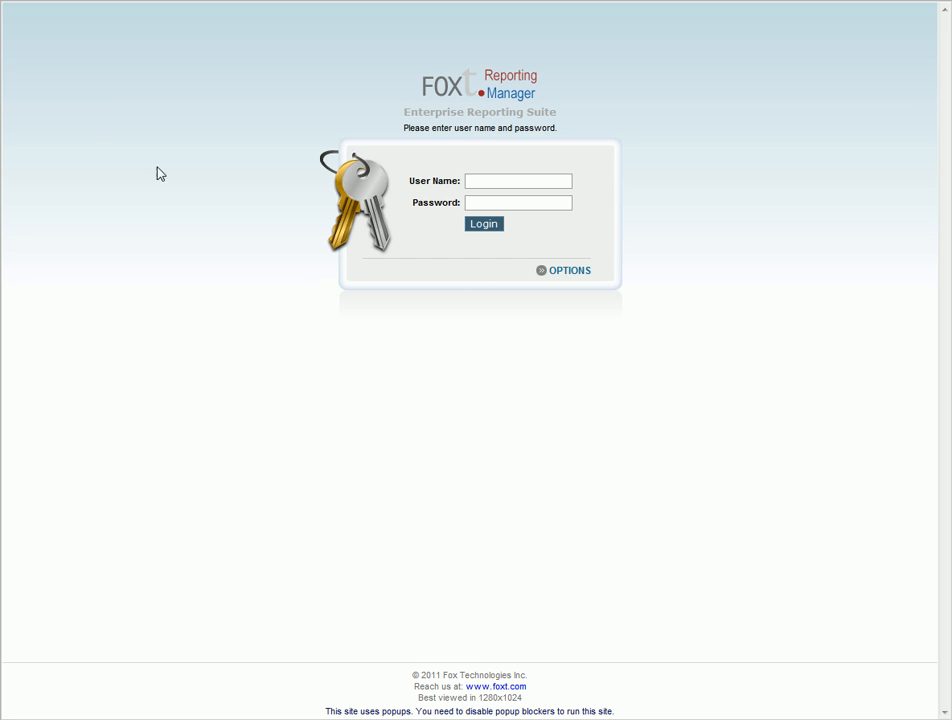
# Log in to the Reporting Manager with the administrator user name and its password
pyautogui.click(488, 181)
pyautogui.write('Admin')
pyautogui.press('Tab')
pyautogui.write('admin')
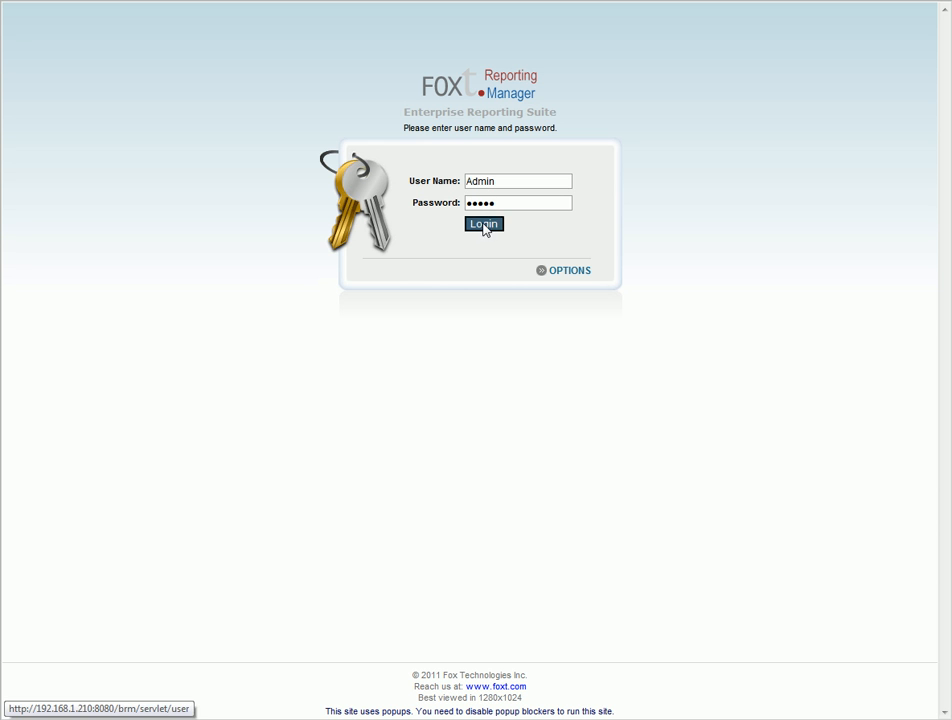
pyautogui.click(484, 224)
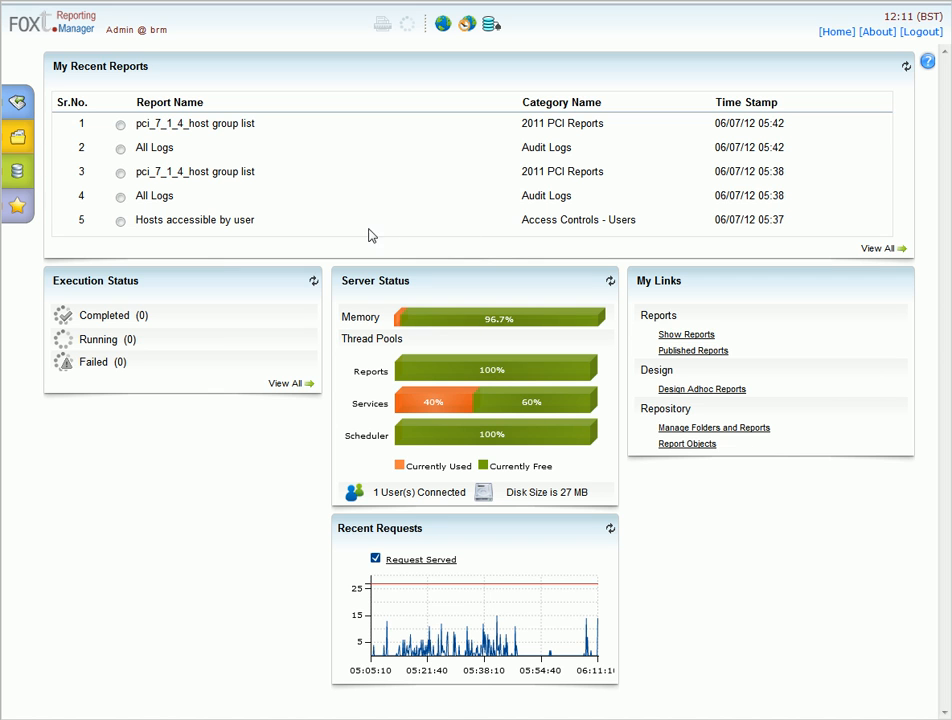
# Open the pci_7_1_4_host group list report from My Recent Reports
pyautogui.click(120, 149)
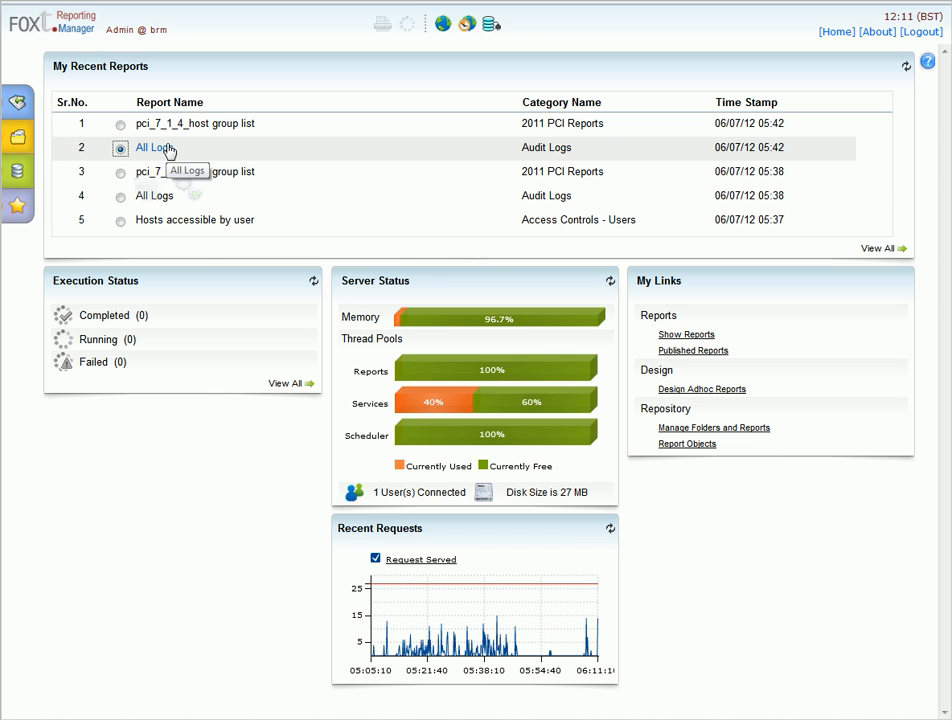
pyautogui.click(120, 125)
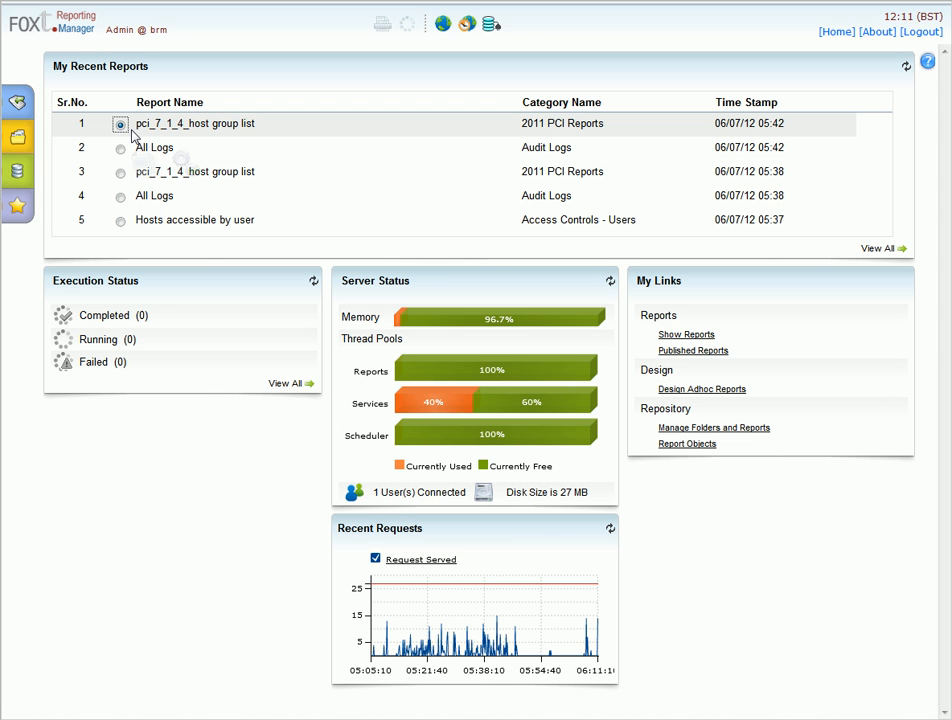
pyautogui.click(240, 124)
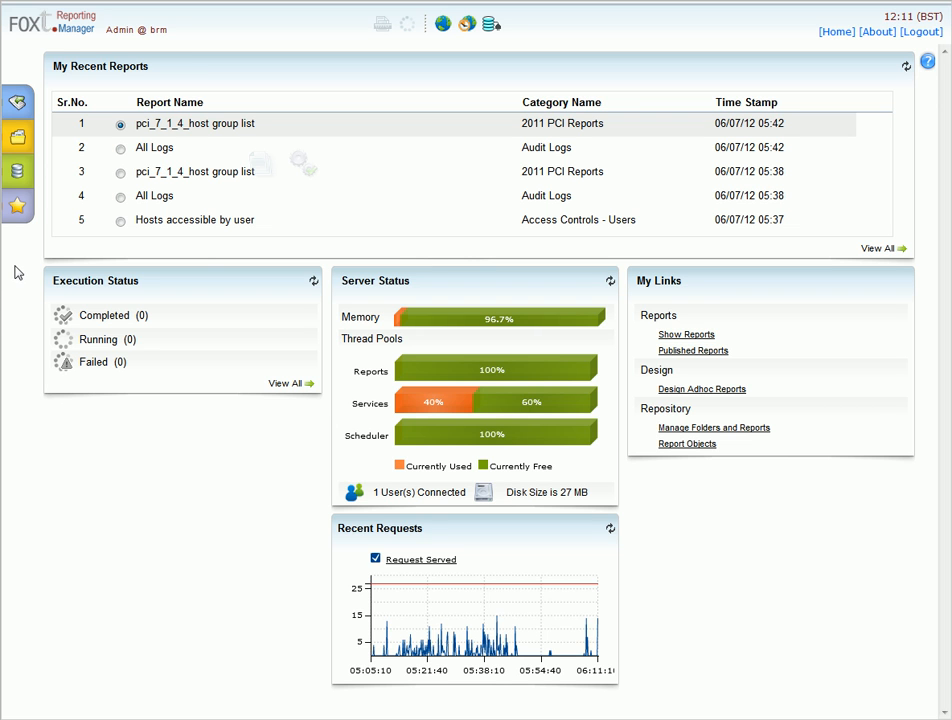
# Quick-run the BoKS Objects User Listing report with default options
pyautogui.click(15, 140)
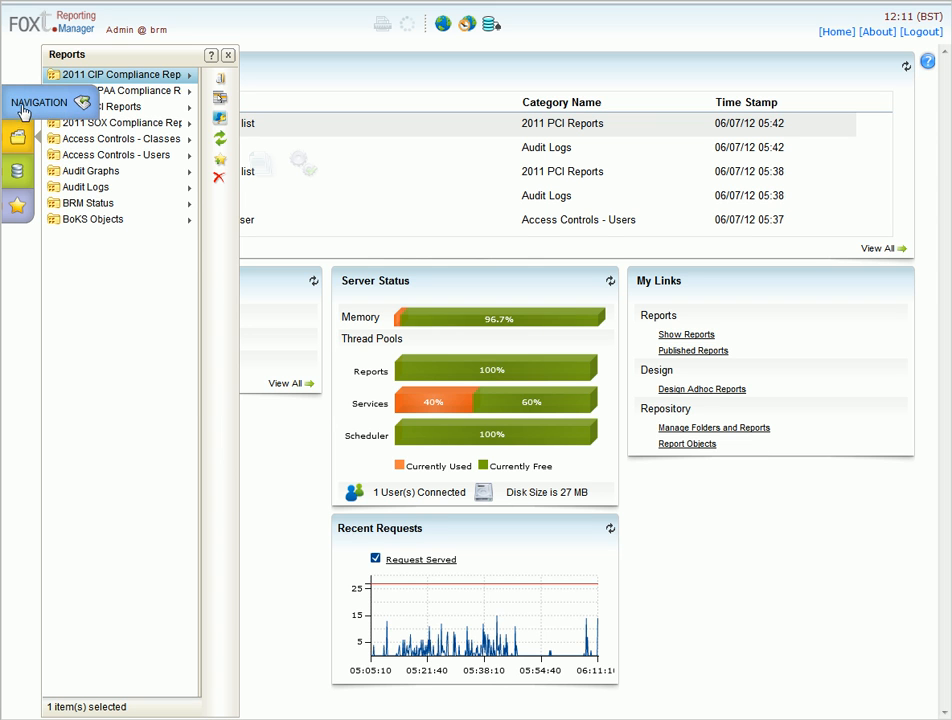
pyautogui.click(20, 105)
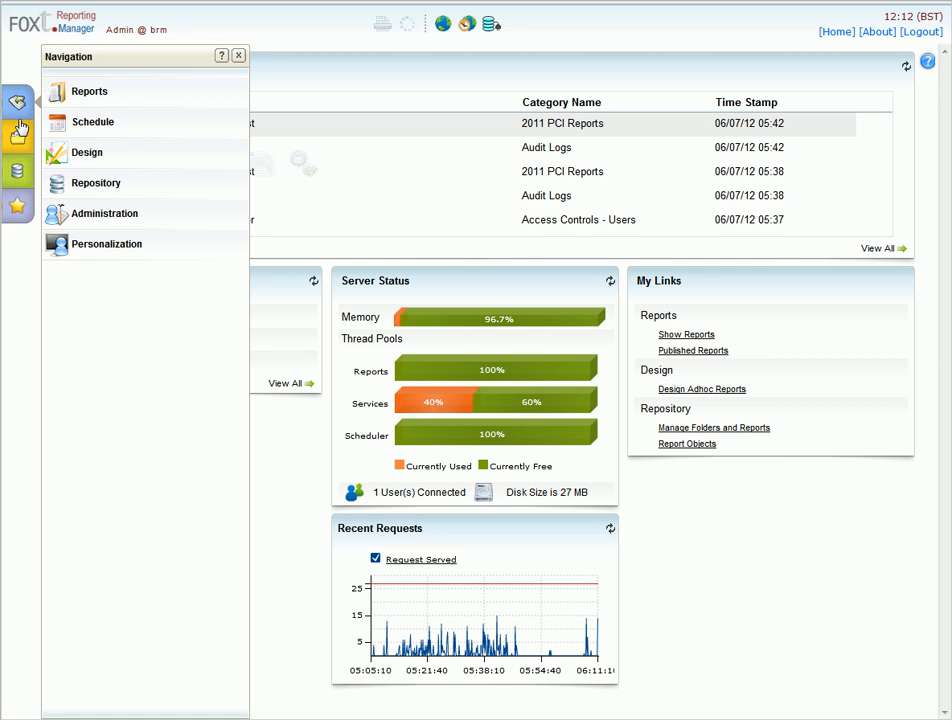
pyautogui.click(19, 135)
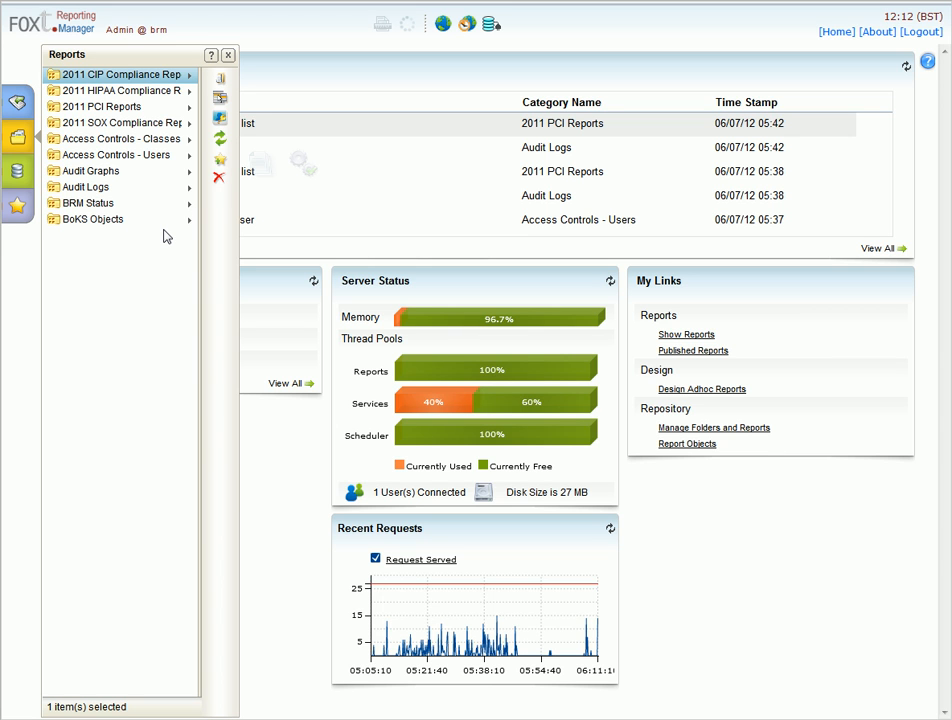
pyautogui.click(112, 220)
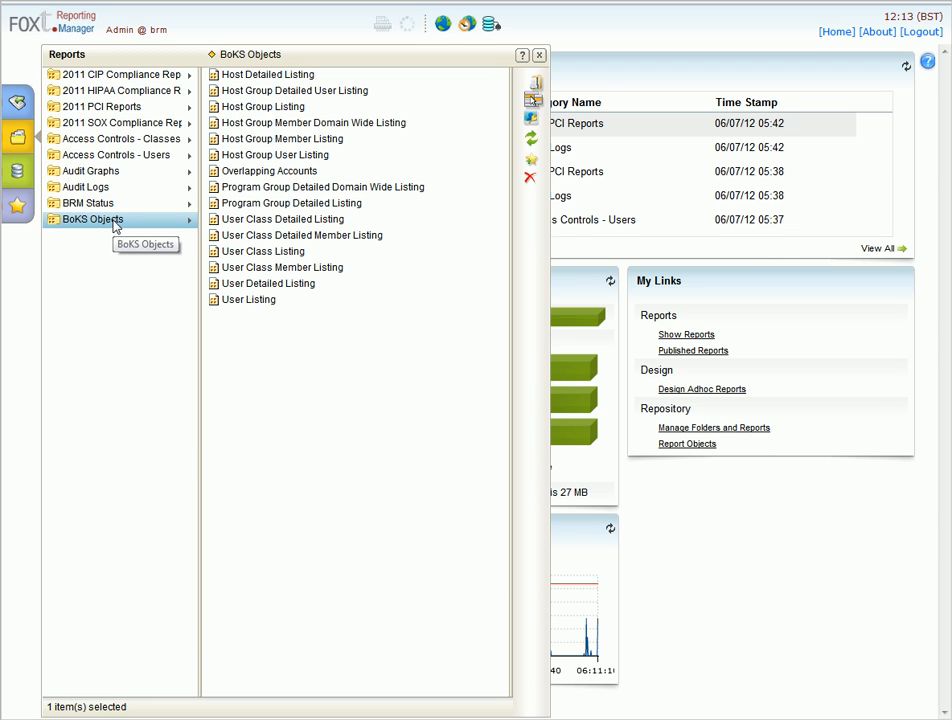
pyautogui.click(271, 302)
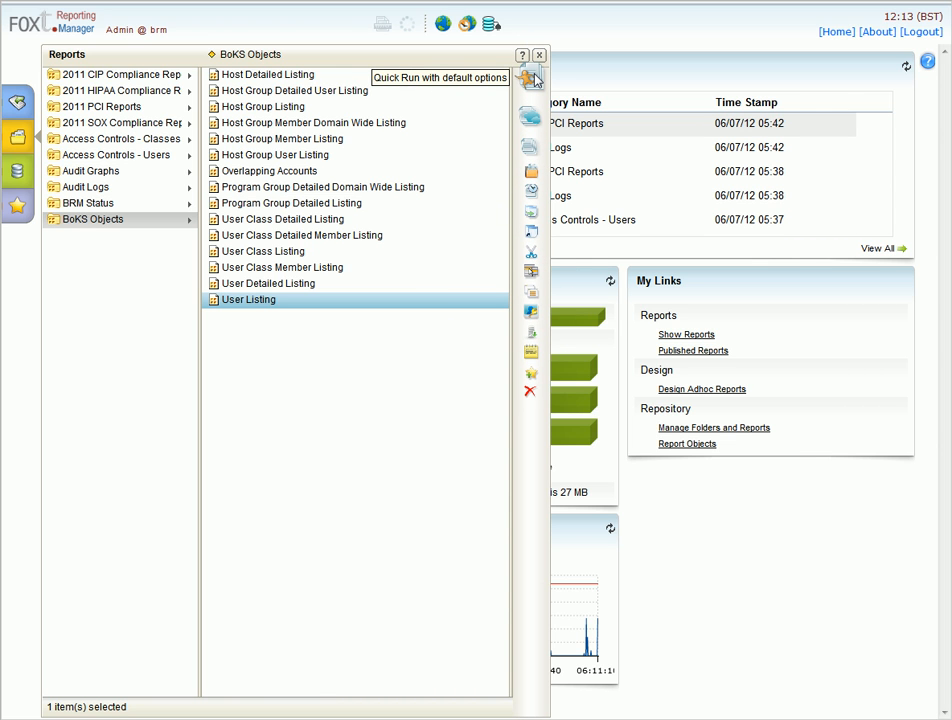
pyautogui.click(533, 80)
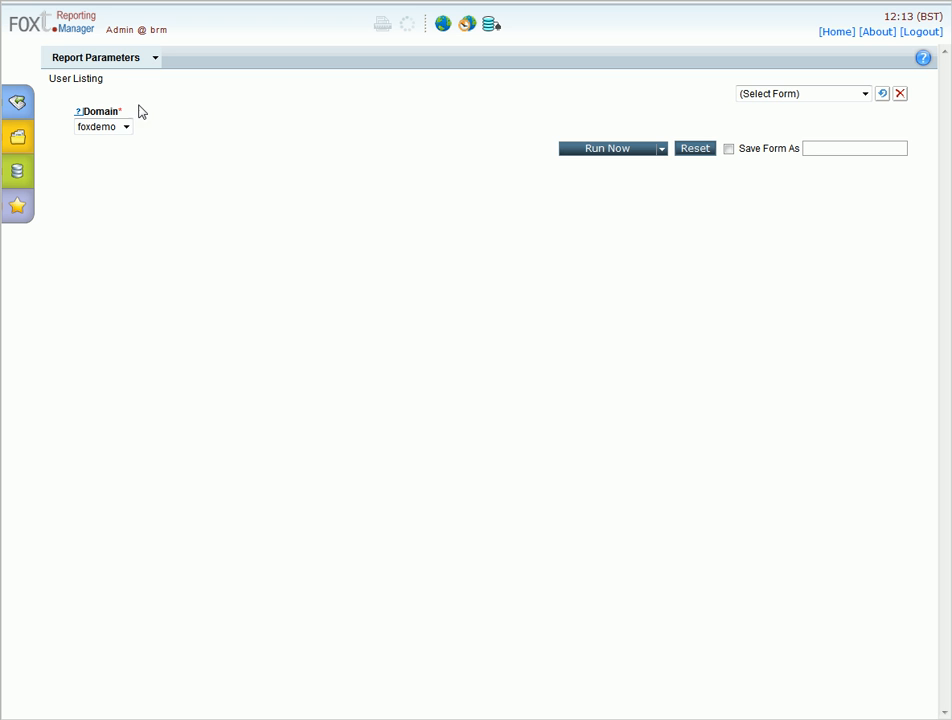
# Generate the User Listing report for the foxdemo domain and reopen the report browser
pyautogui.click(584, 152)
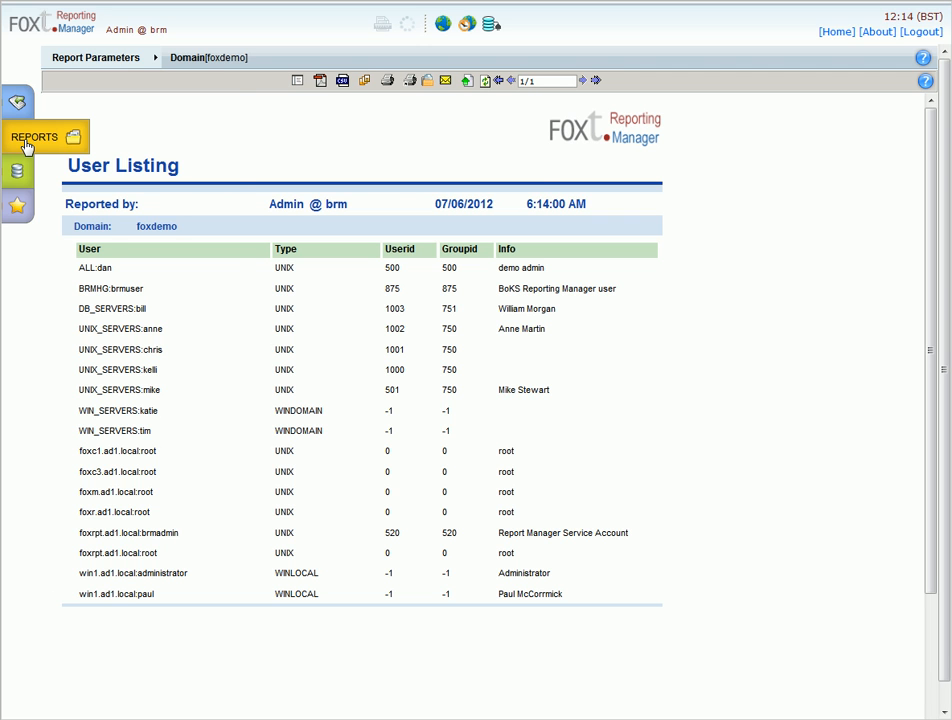
pyautogui.click(27, 145)
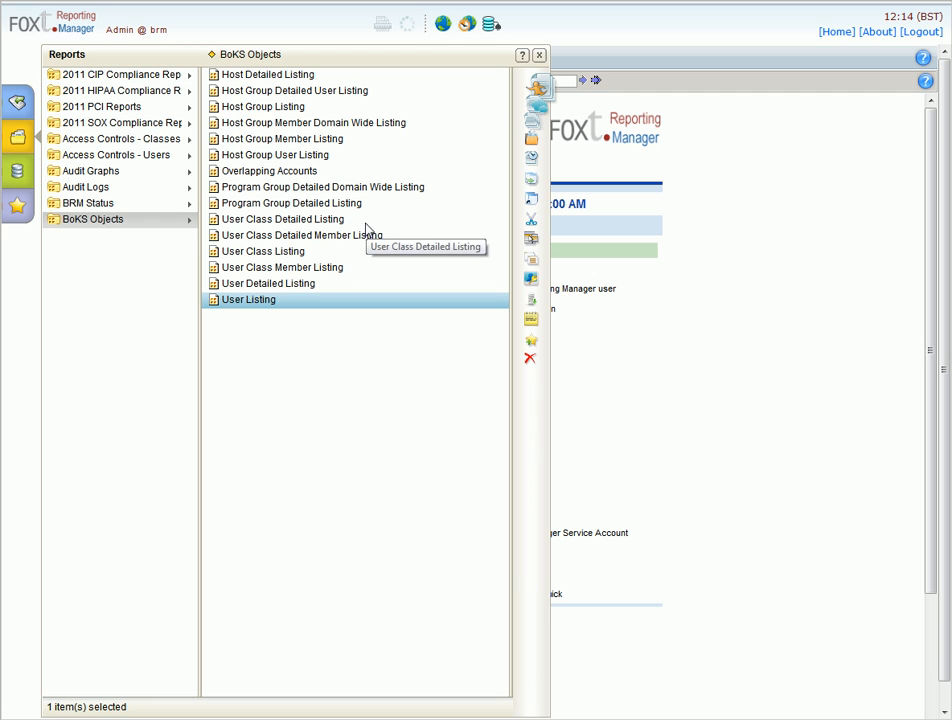
# Generate Host Detailed Listing for foxdemo, then list the Access Controls - Users reports
pyautogui.click(303, 79)
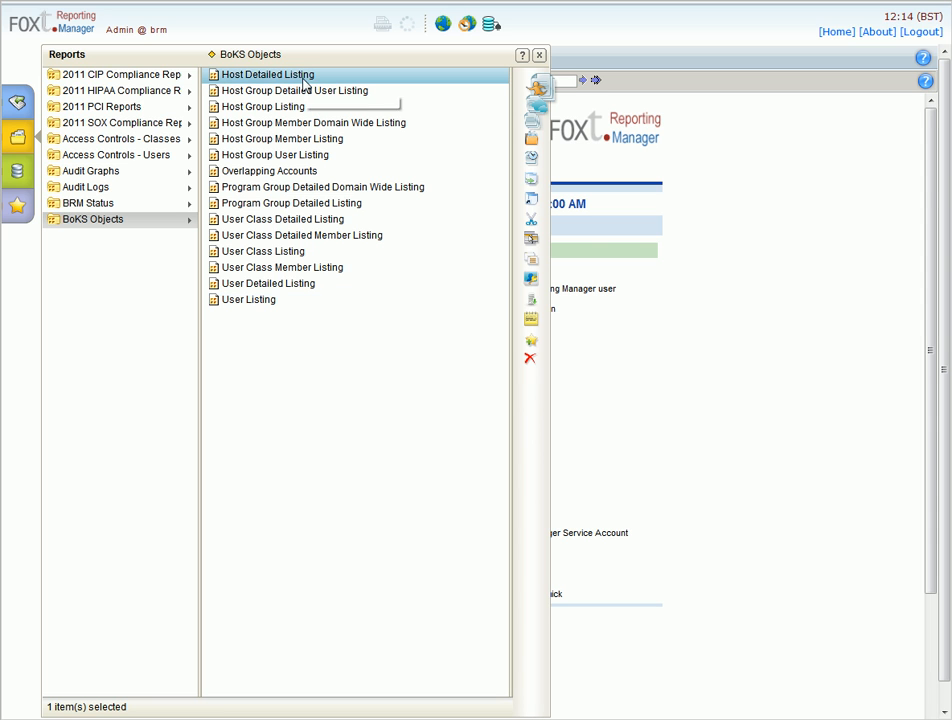
pyautogui.click(532, 85)
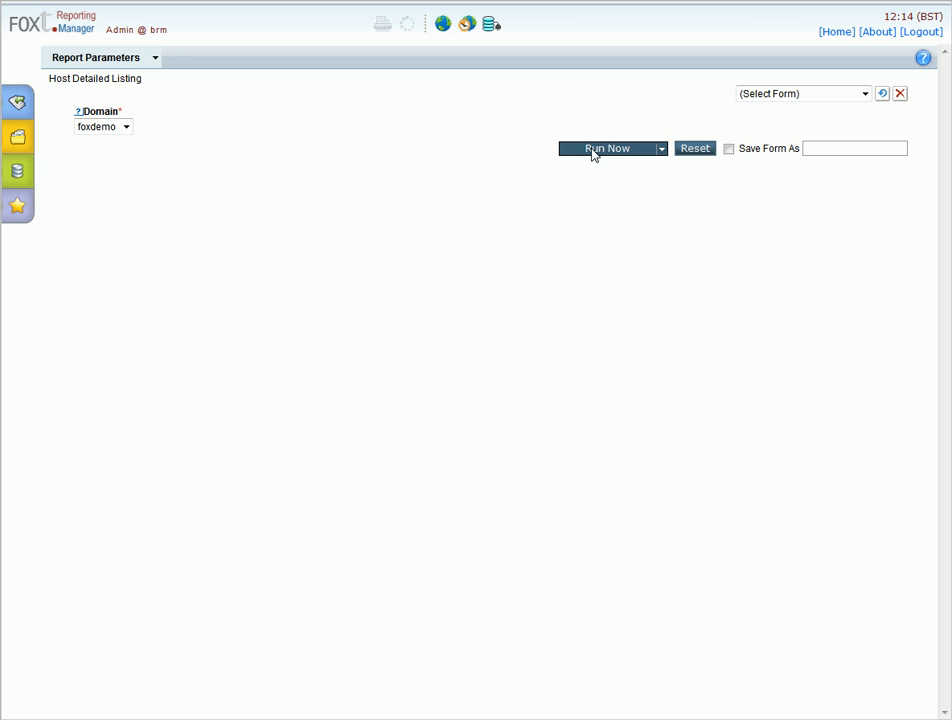
pyautogui.click(593, 151)
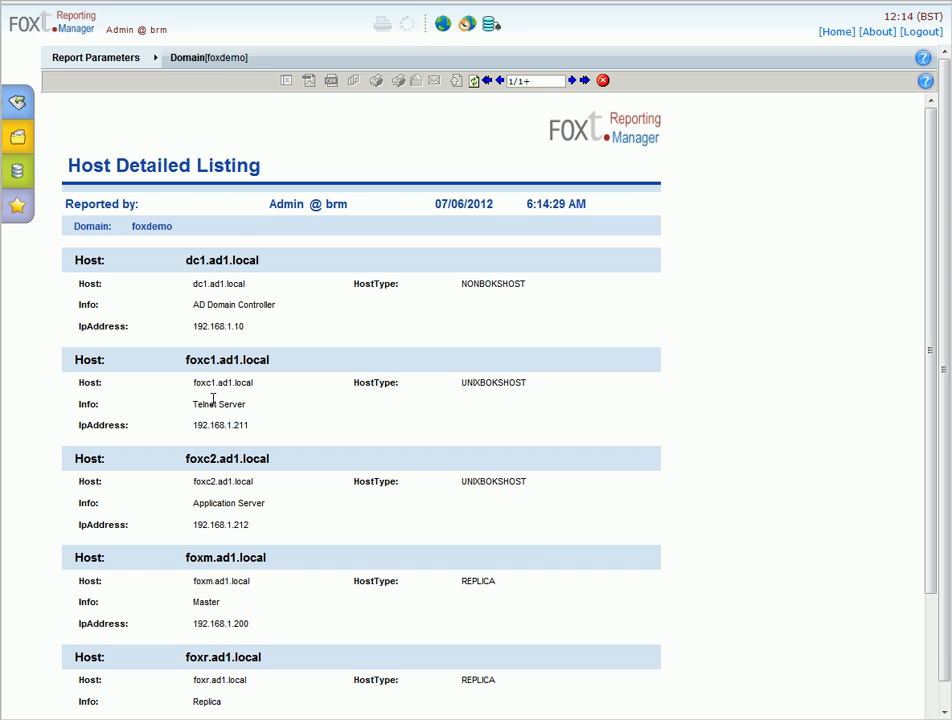
pyautogui.click(22, 138)
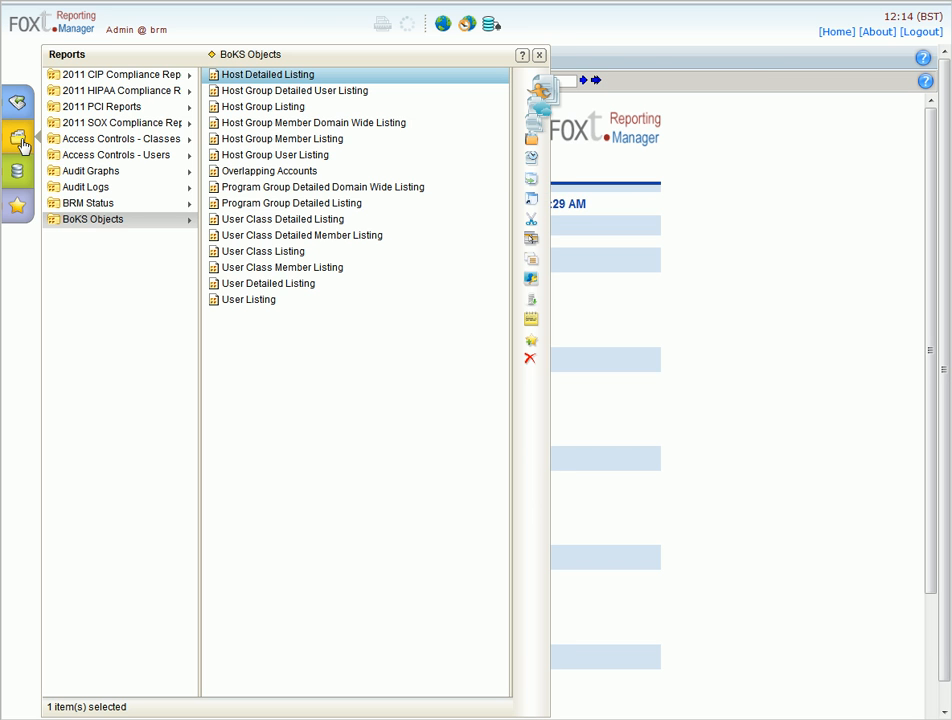
pyautogui.click(112, 158)
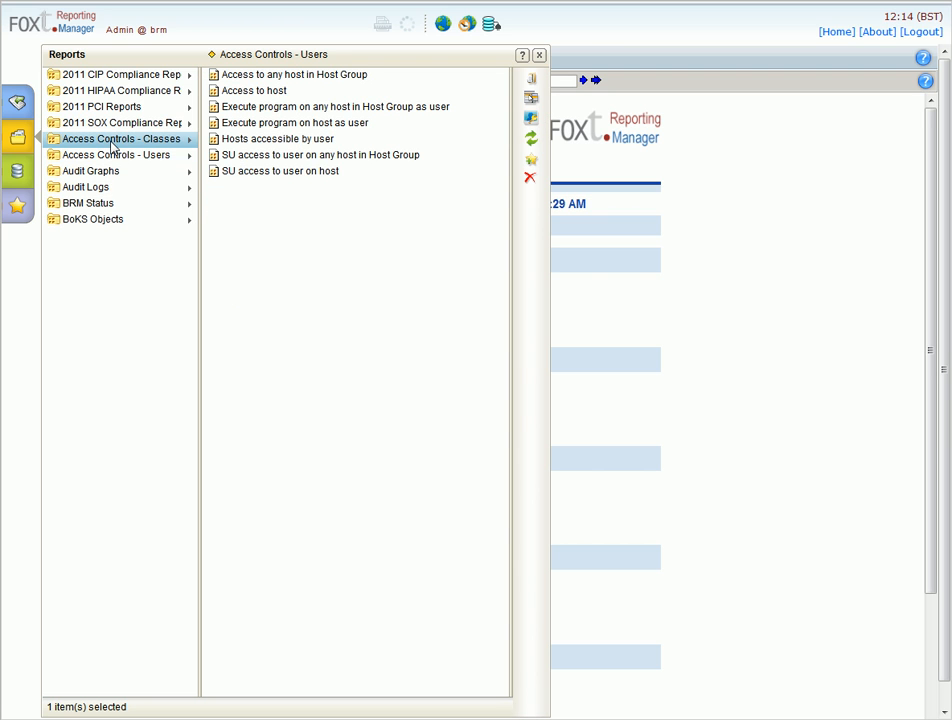
# Open the run parameters for the Access Controls - Classes Access to Host report
pyautogui.click(112, 144)
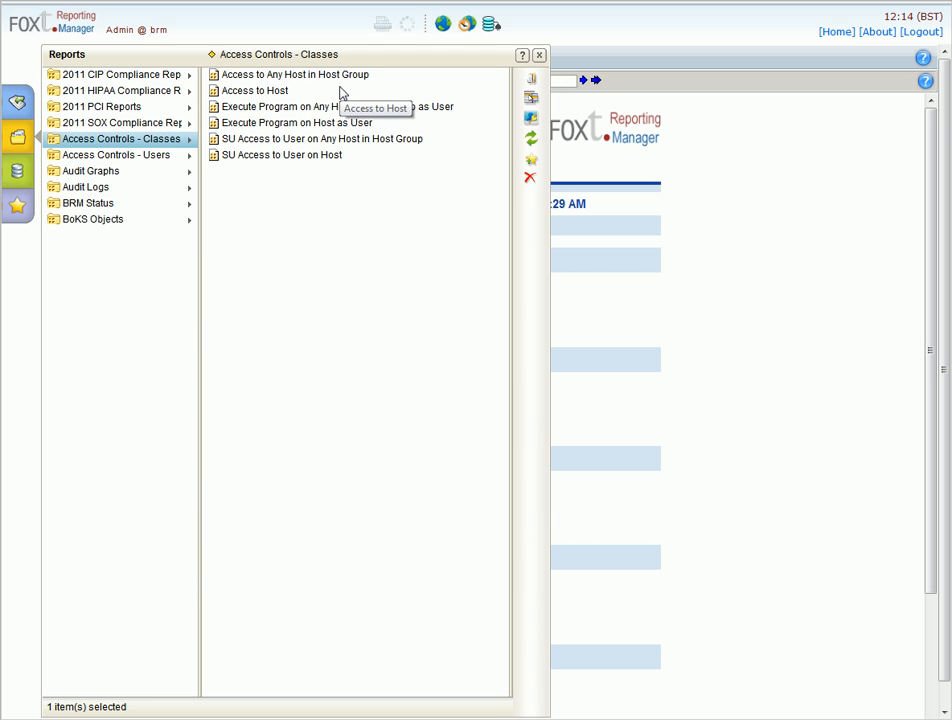
pyautogui.click(277, 93)
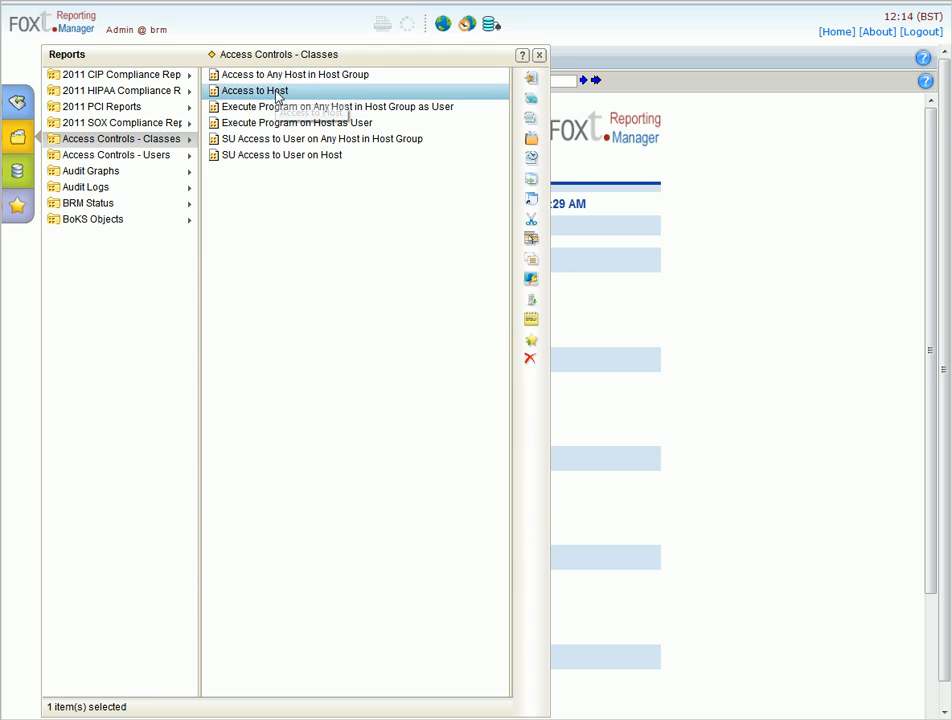
pyautogui.click(530, 80)
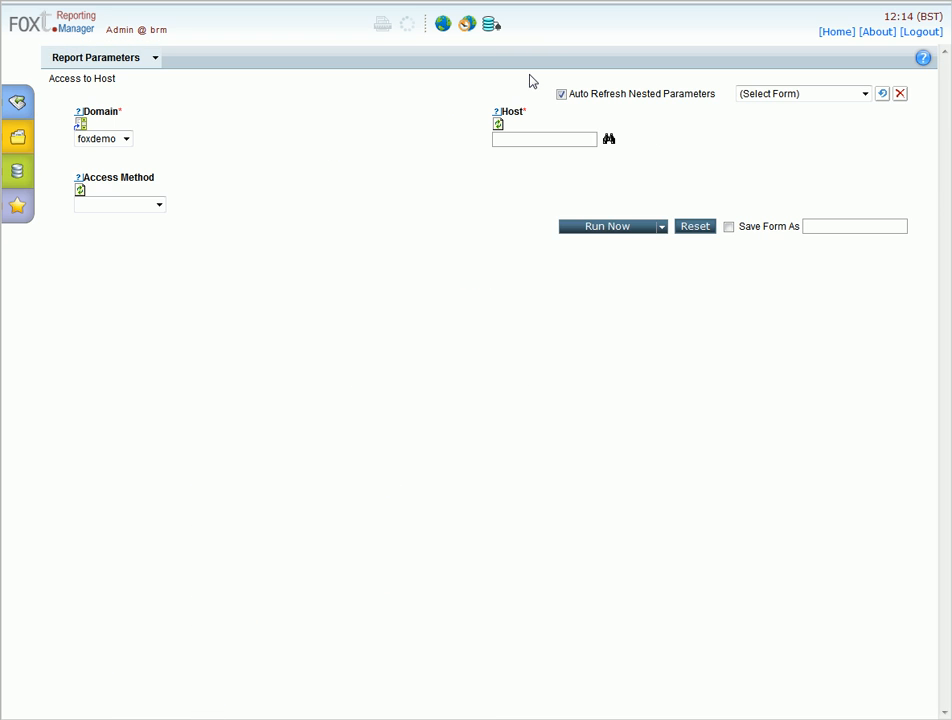
# Search hosts for 'fox' and set the Host parameter to foxrpt.ad1.local
pyautogui.click(608, 139)
pyautogui.click(494, 376)
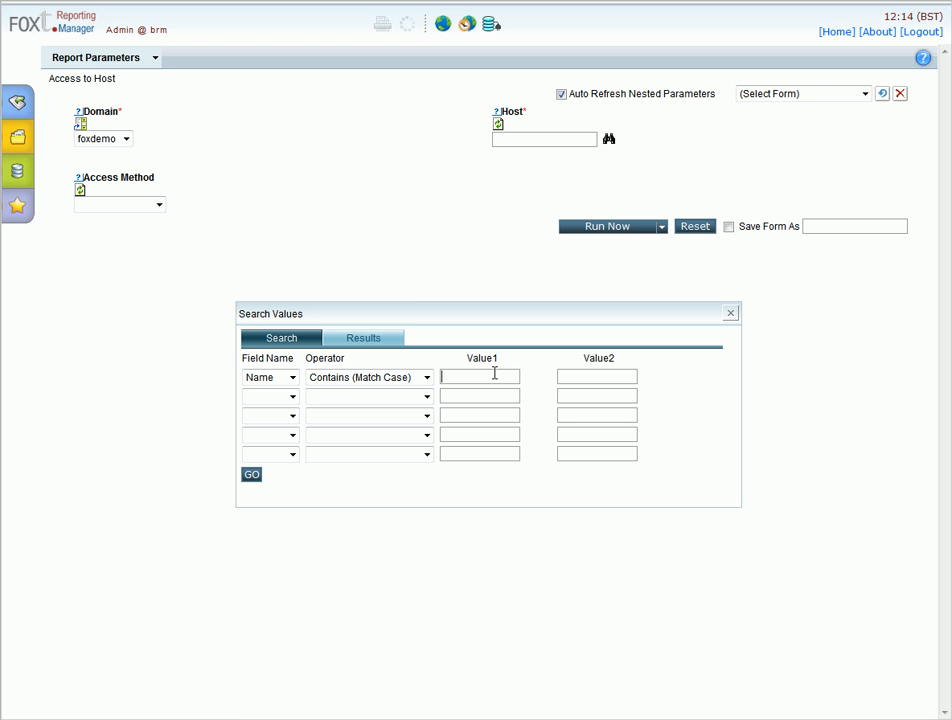
pyautogui.write('fox')
pyautogui.click(253, 475)
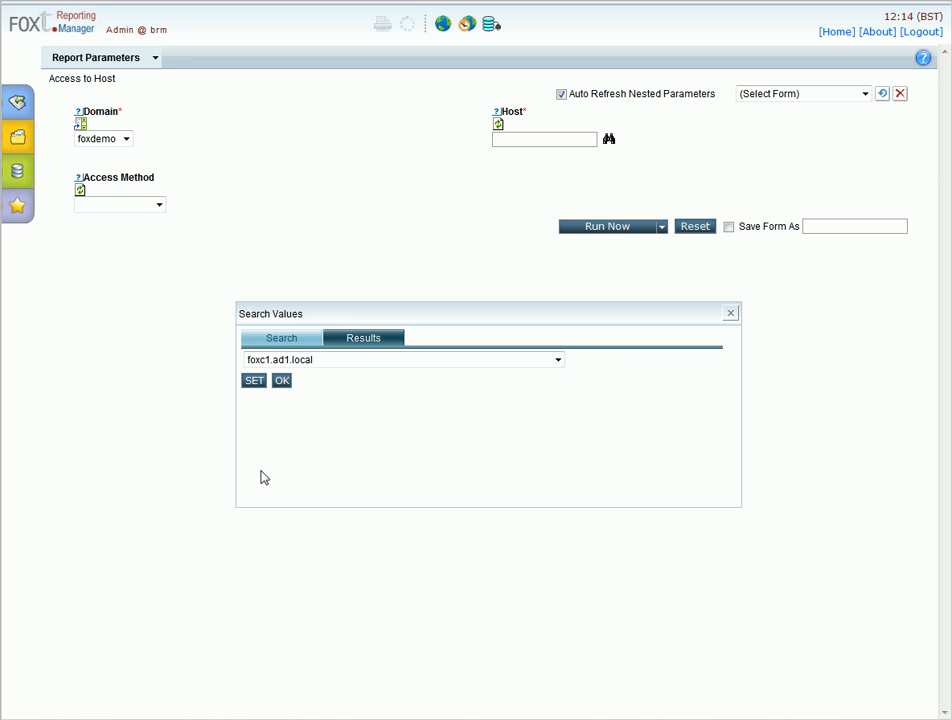
pyautogui.click(366, 361)
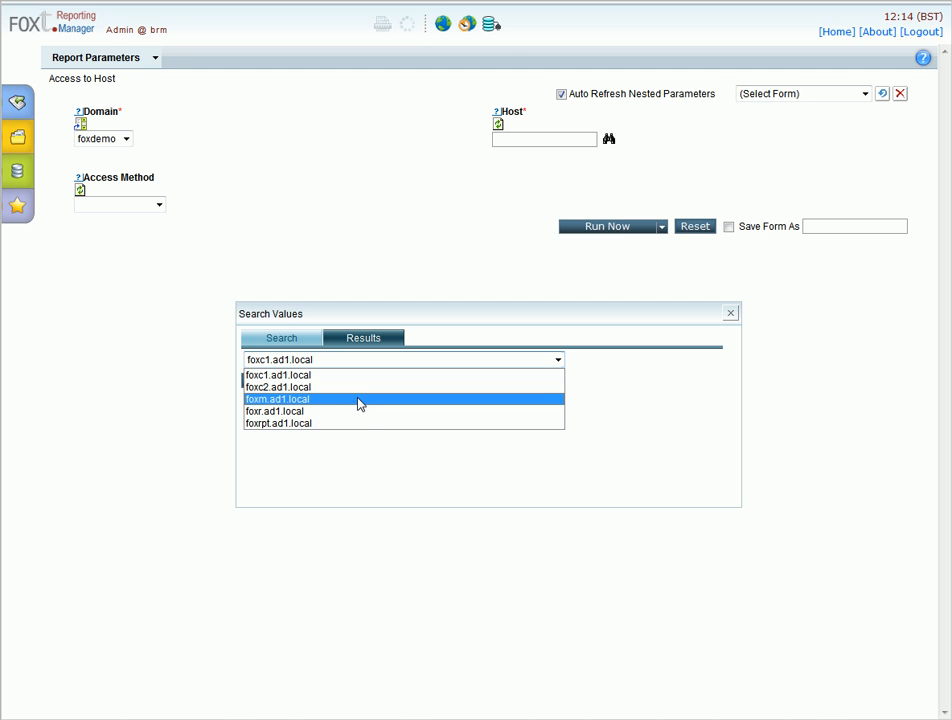
pyautogui.click(361, 423)
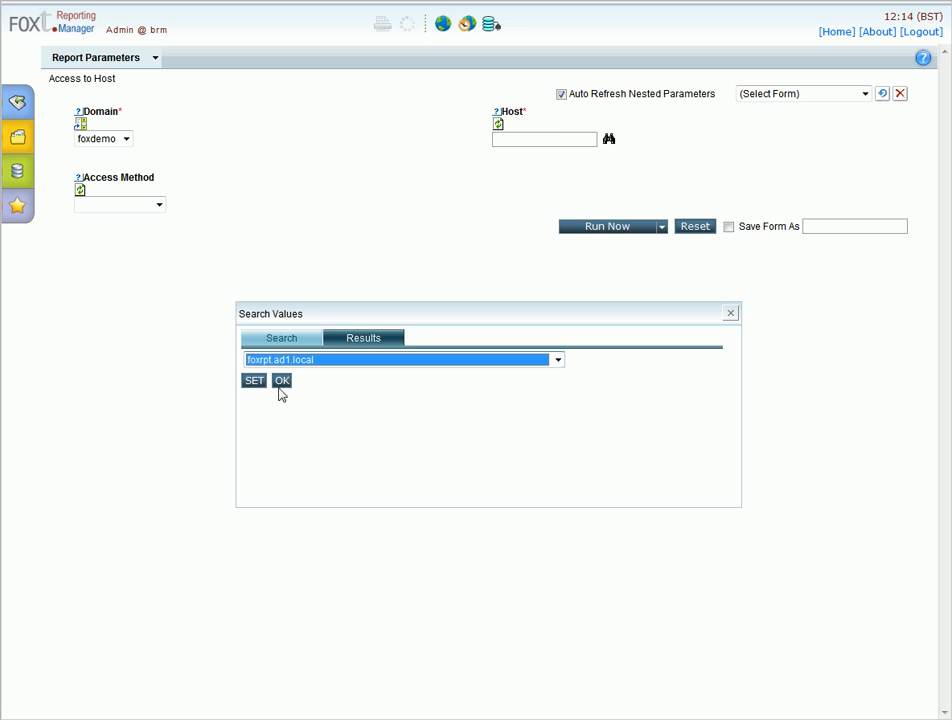
pyautogui.click(279, 381)
# Run the Access to Host report for foxrpt.ad1.local in foxdemo
pyautogui.click(584, 229)
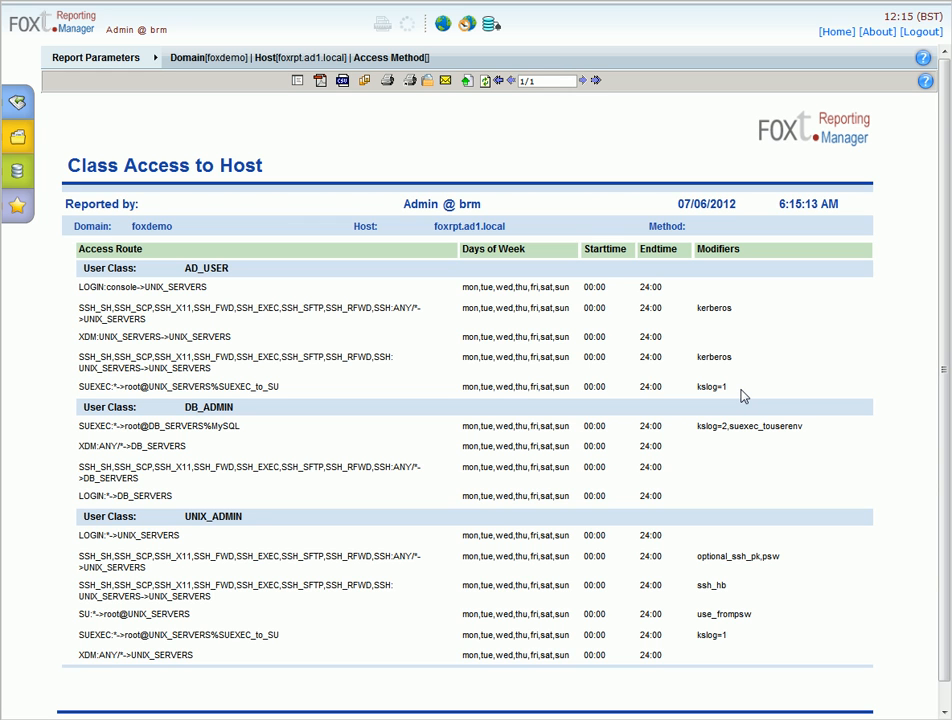
# Quick-run the Access Controls - Users report Hosts accessible by user
pyautogui.click(18, 130)
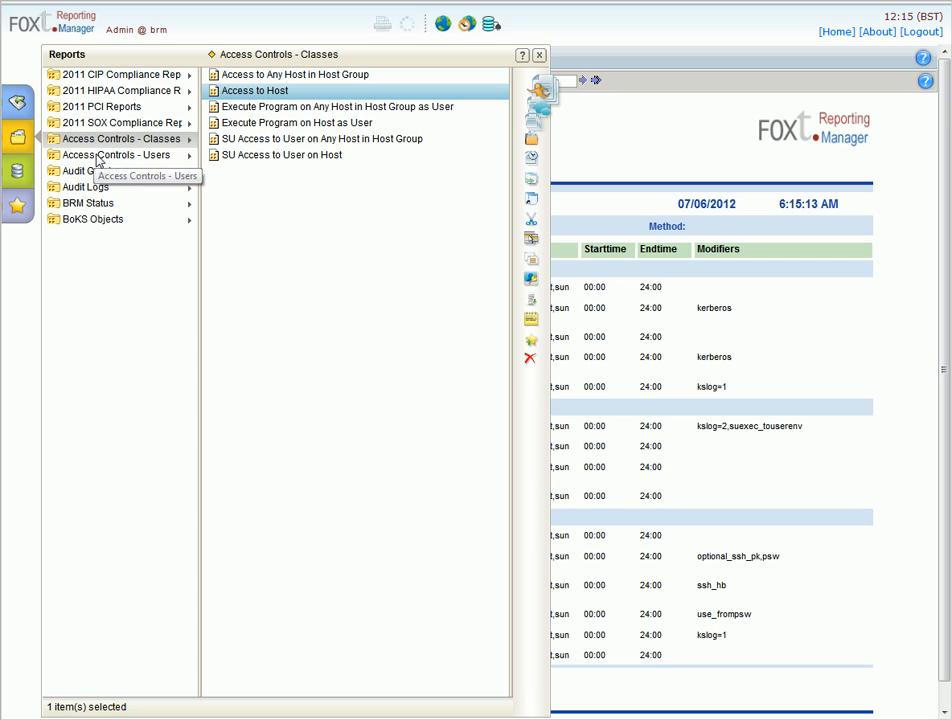
pyautogui.click(100, 158)
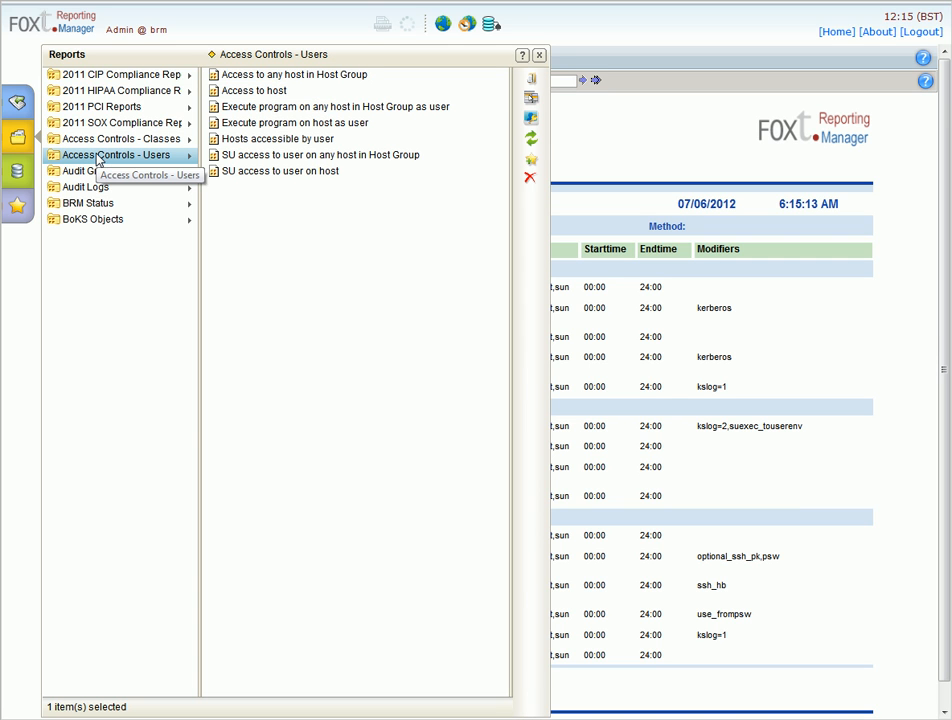
pyautogui.click(310, 146)
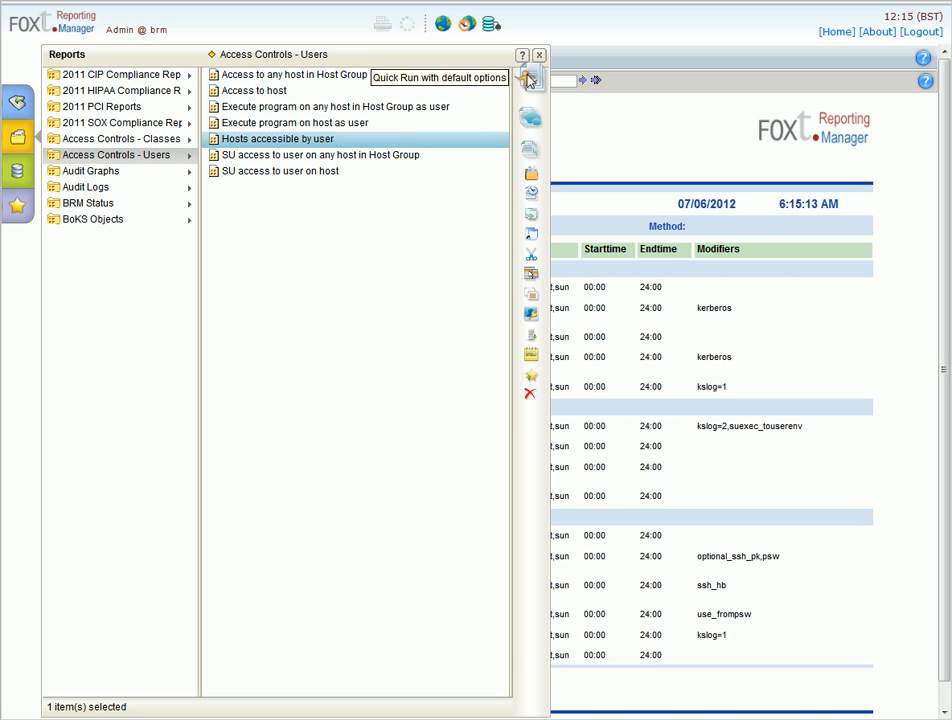
pyautogui.click(526, 78)
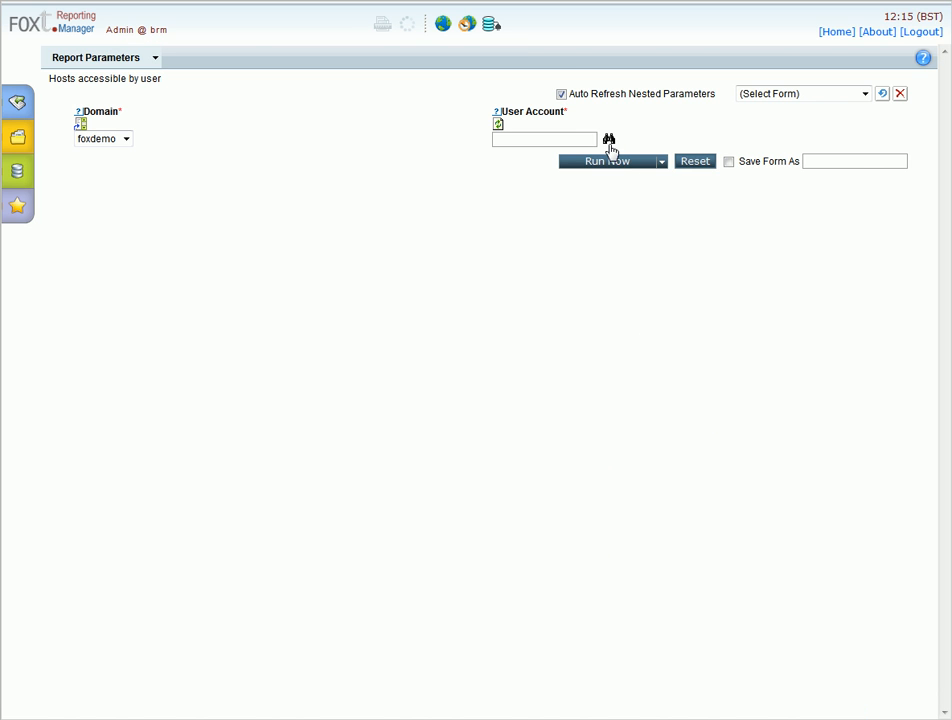
# Fill the User Account from a name search and generate the report for foxdemo
pyautogui.click(609, 139)
pyautogui.write('dan')
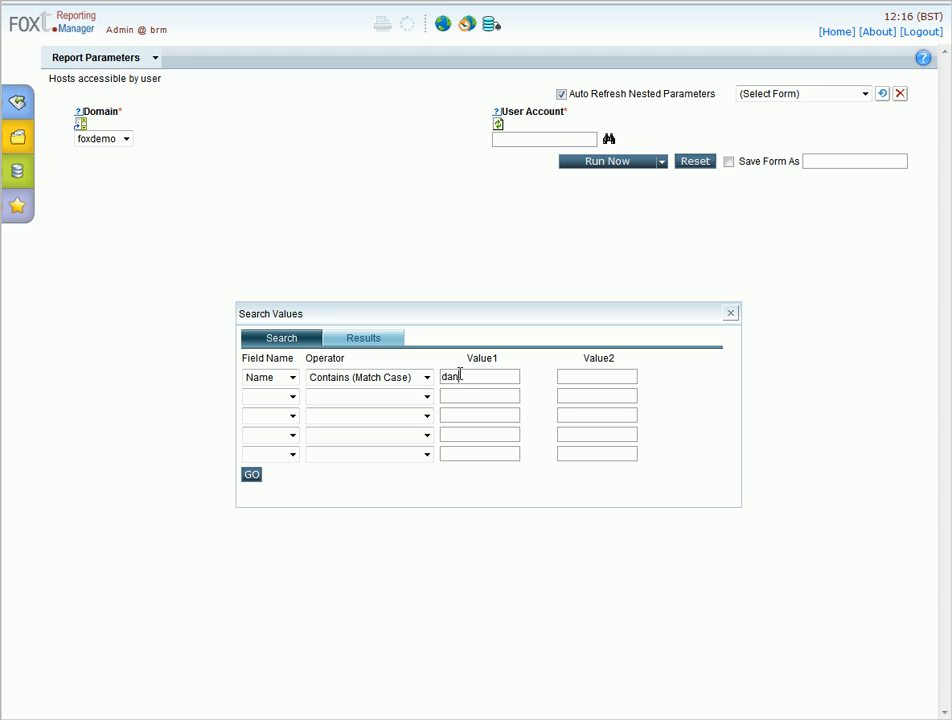
pyautogui.click(252, 476)
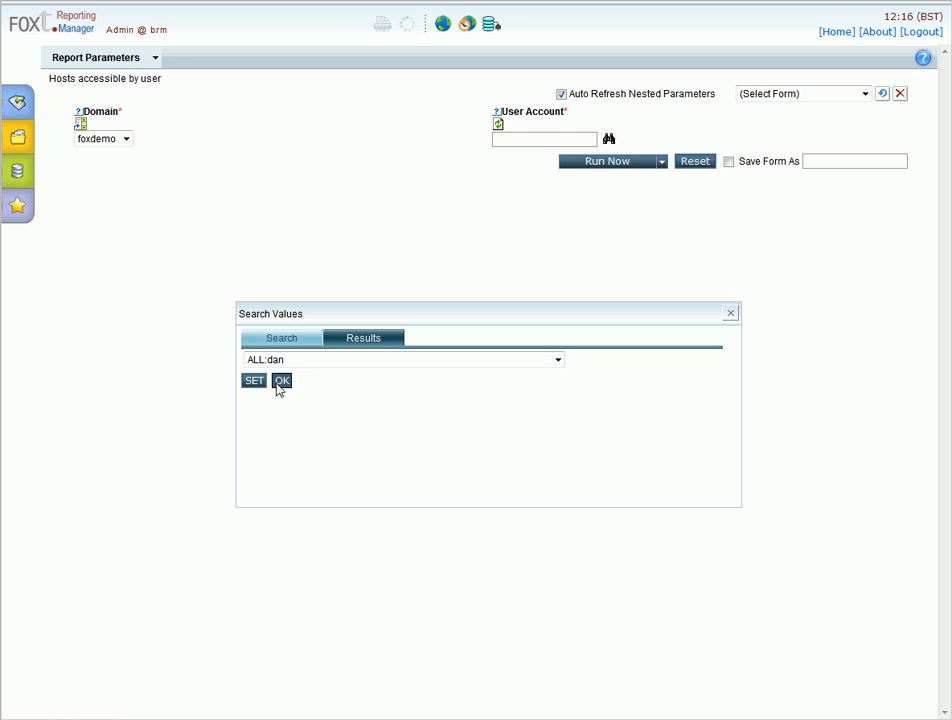
pyautogui.click(280, 381)
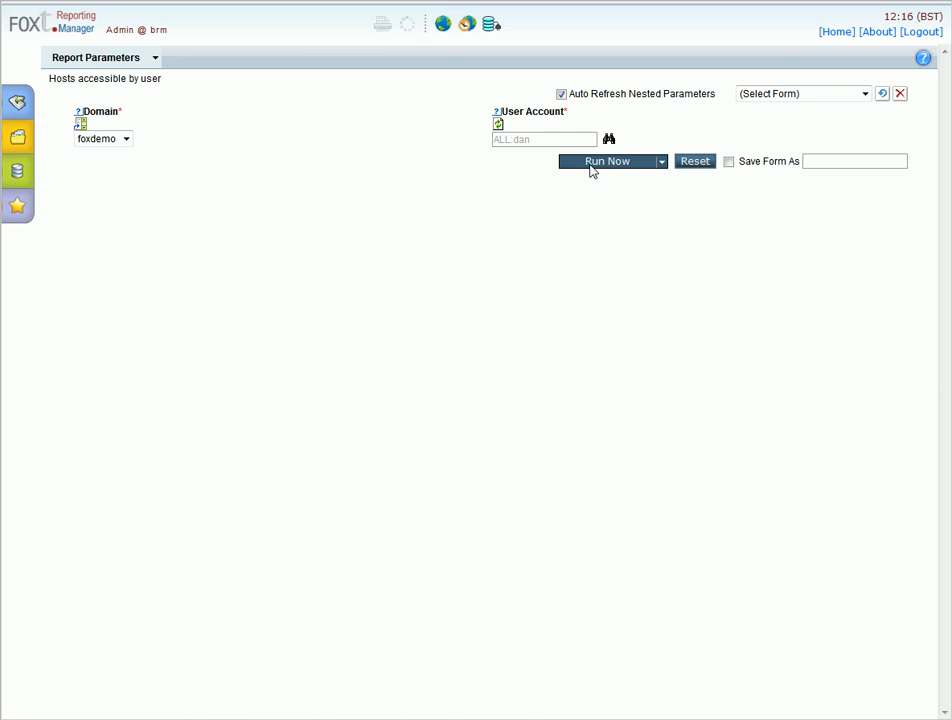
pyautogui.click(592, 165)
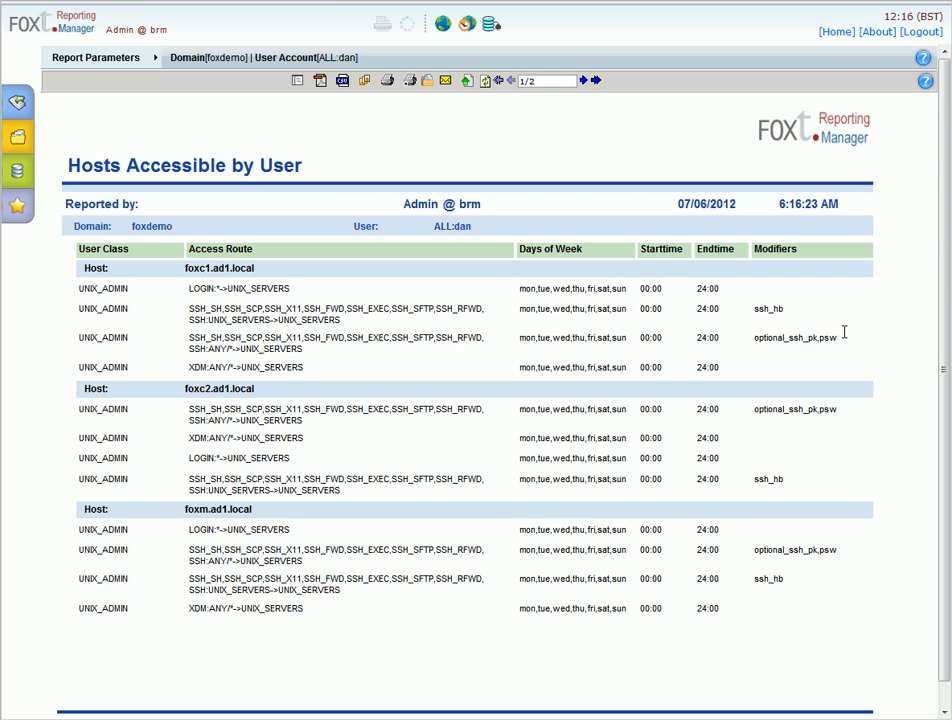
# Run Audit Logs > Inactive Users for foxdemo with No Activity Since 2012/01/01
pyautogui.click(9, 145)
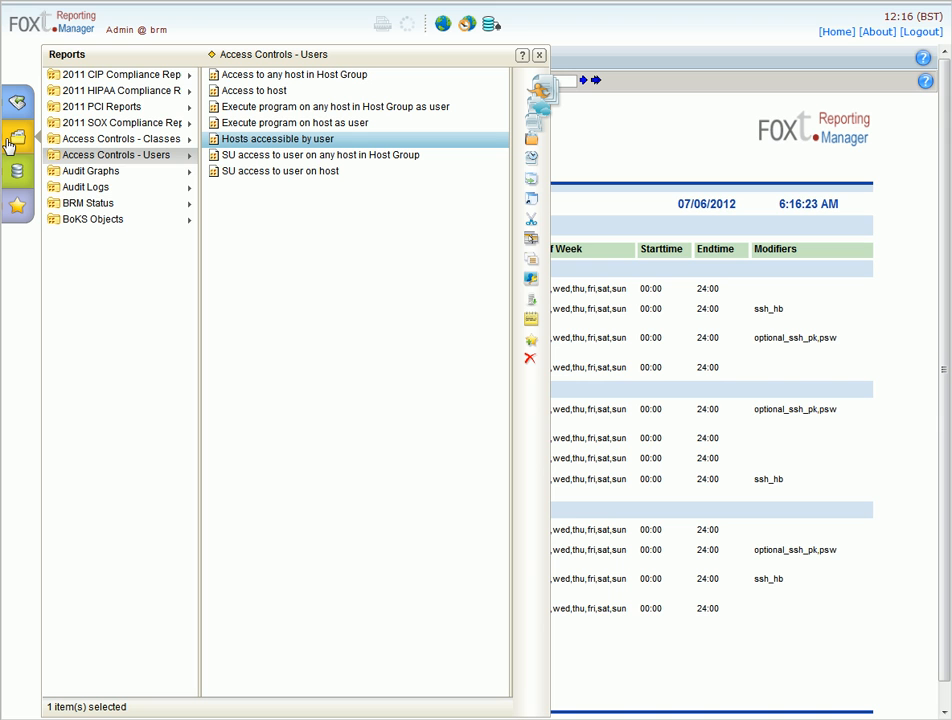
pyautogui.click(110, 188)
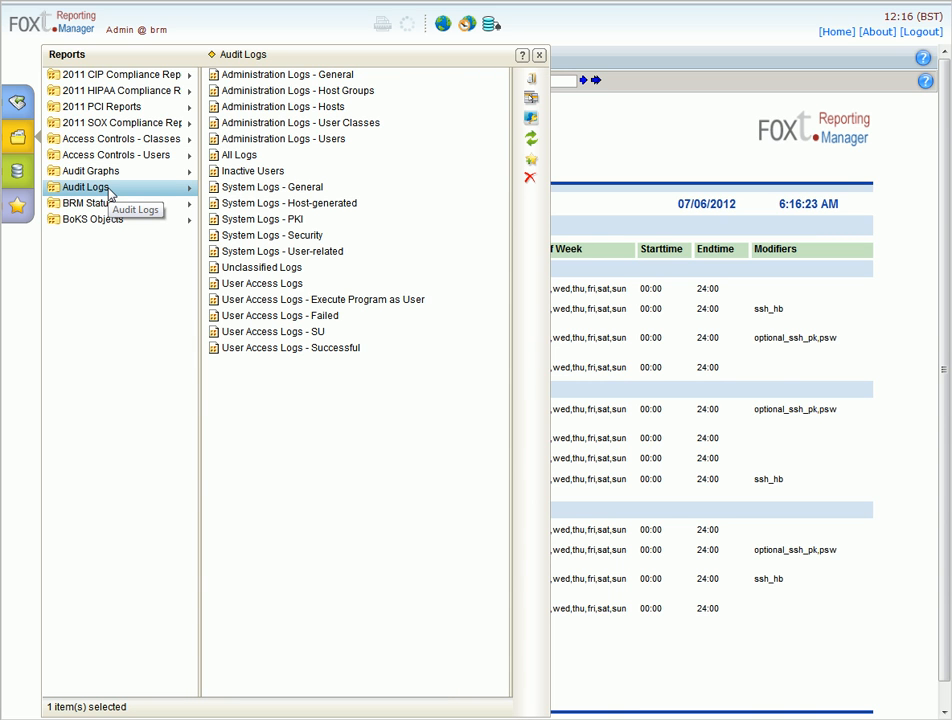
pyautogui.click(245, 172)
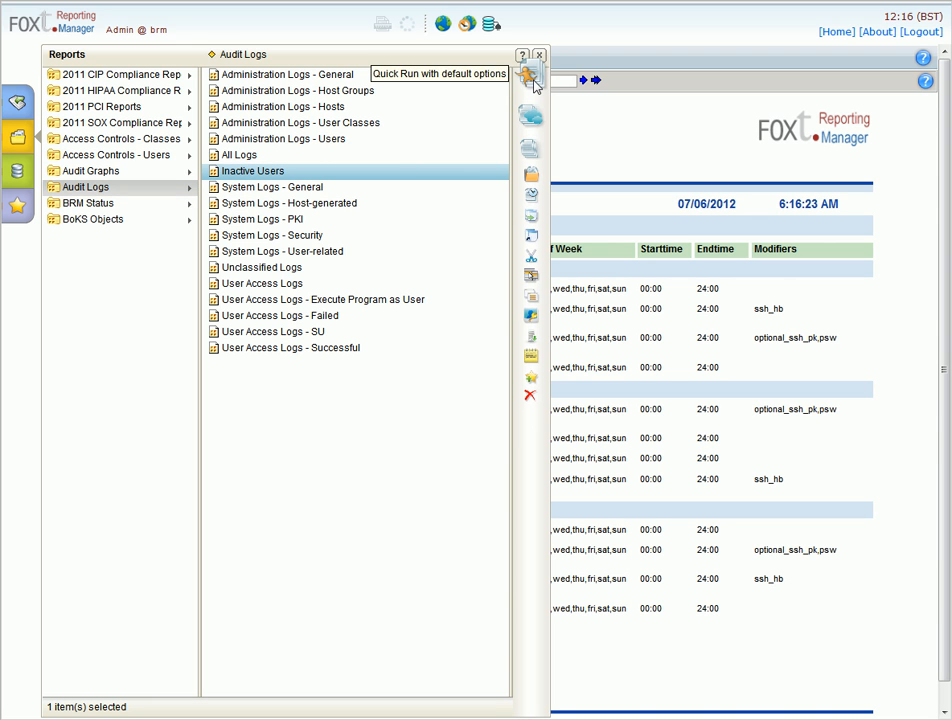
pyautogui.click(532, 82)
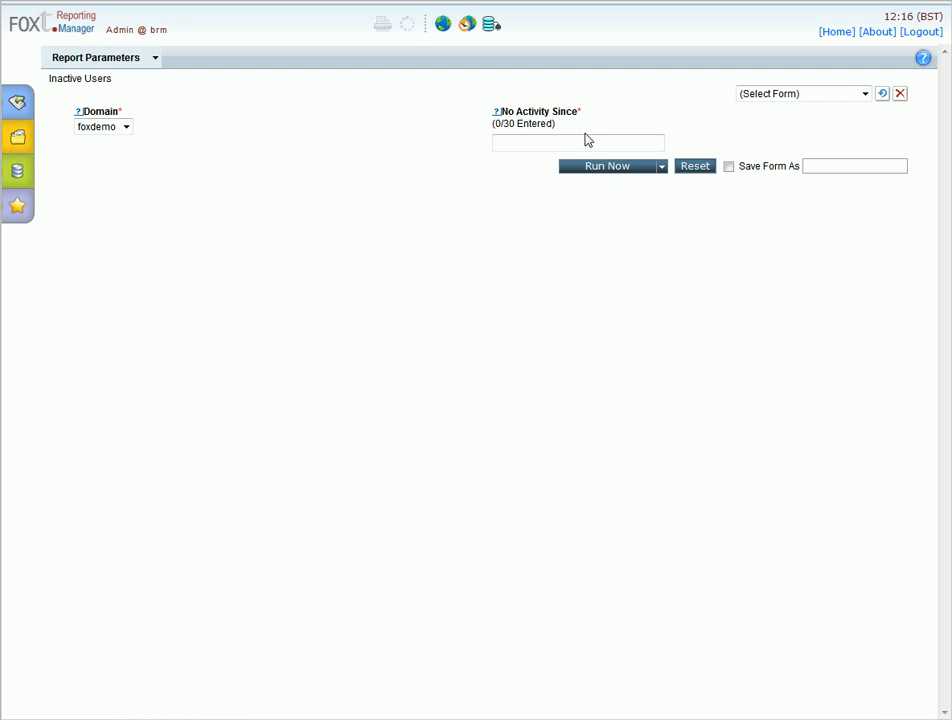
pyautogui.write('2012/01/01')
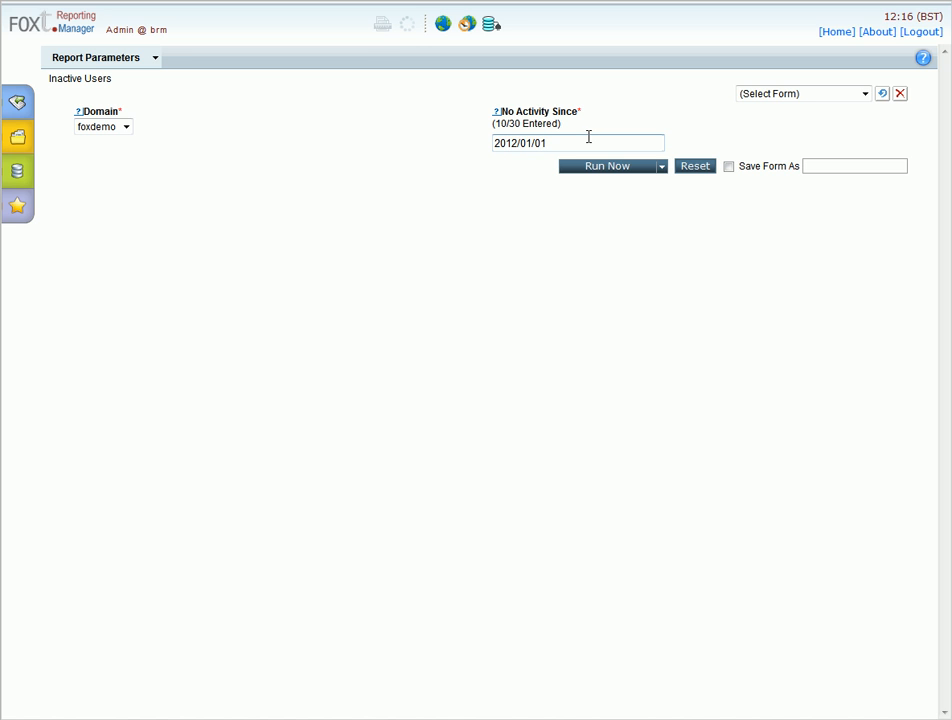
pyautogui.click(589, 168)
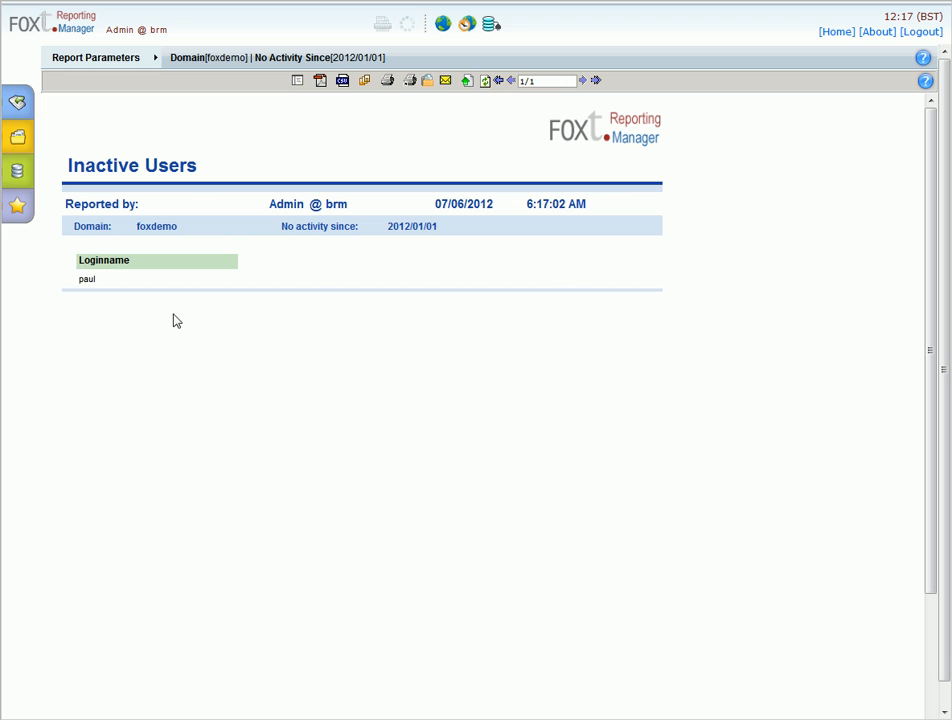
# Submit the Audit Logs All Logs report for foxdemo as a background job
pyautogui.click(28, 142)
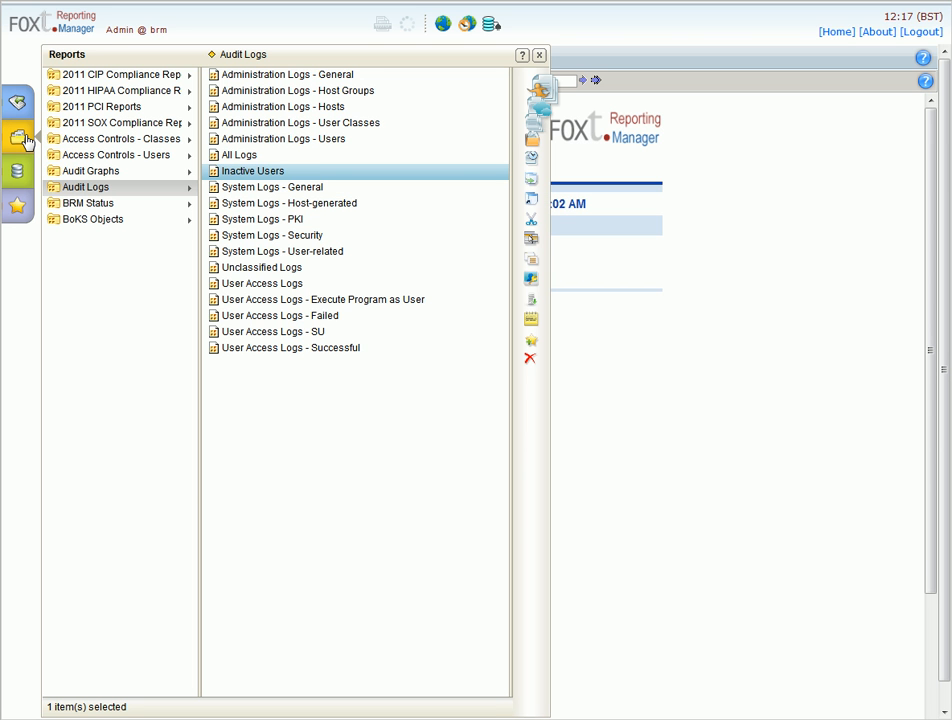
pyautogui.click(226, 157)
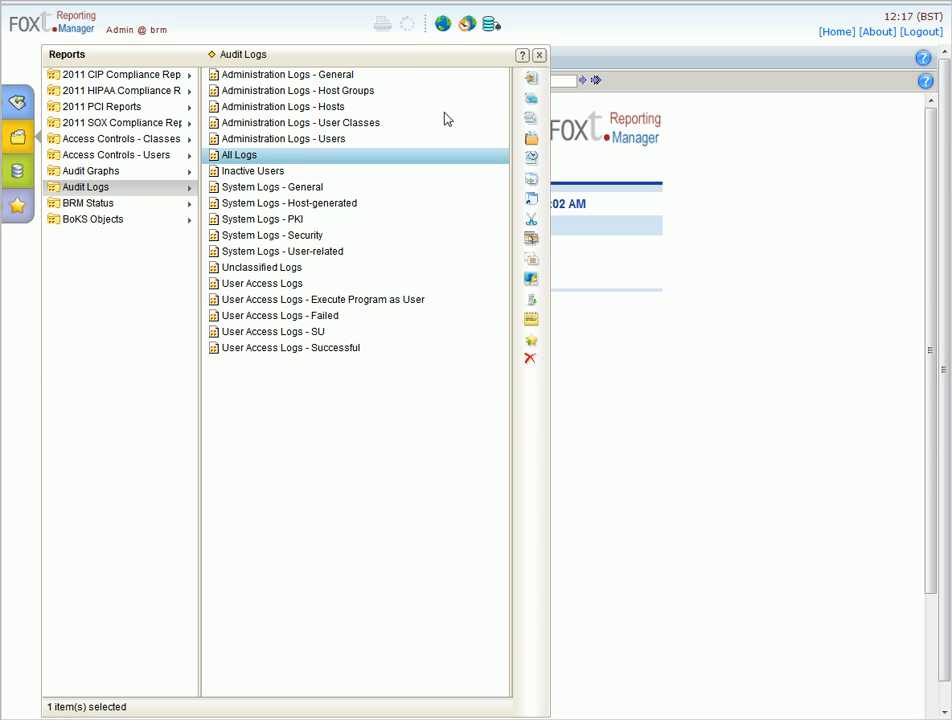
pyautogui.click(529, 98)
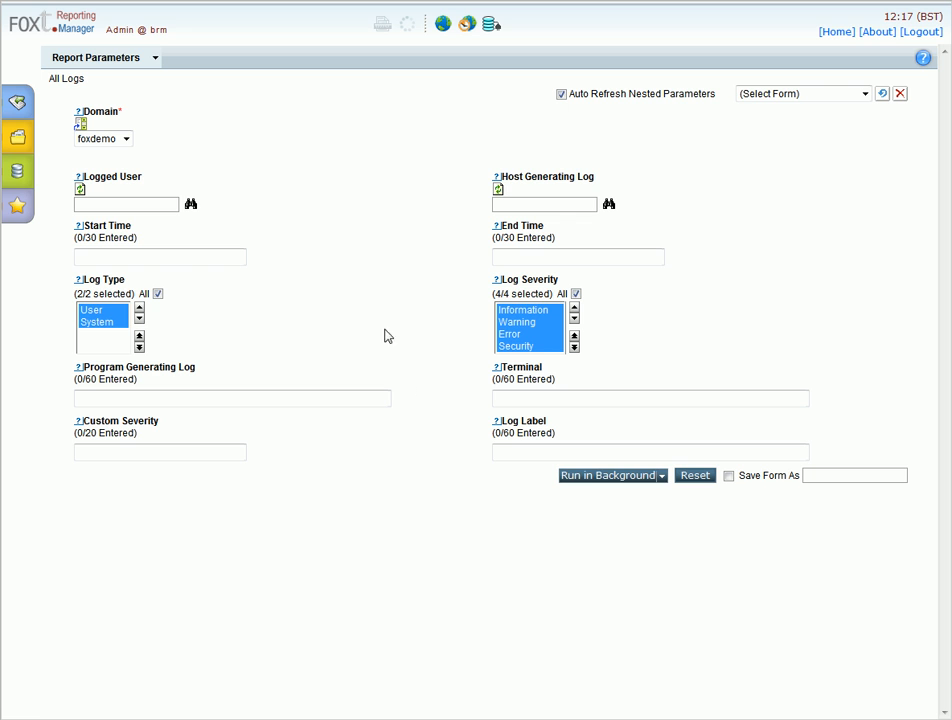
pyautogui.click(591, 476)
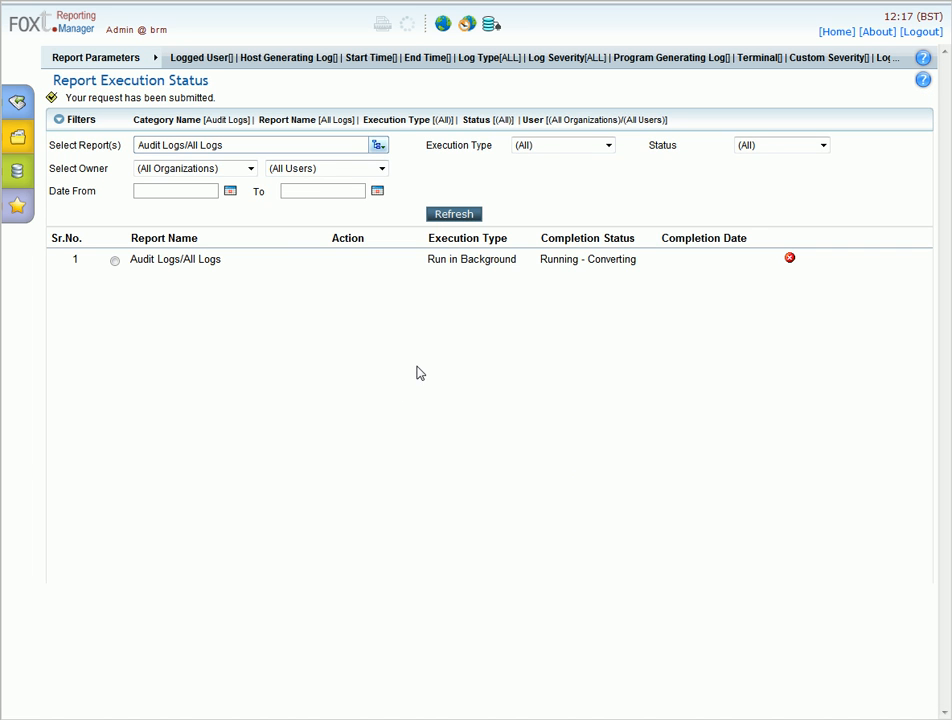
pyautogui.click(29, 139)
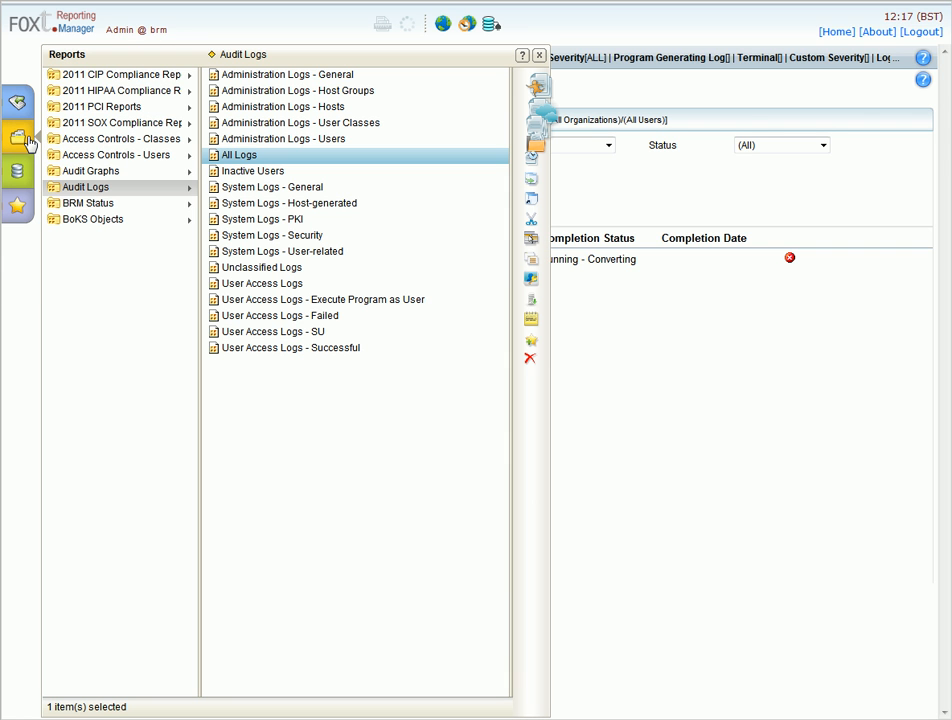
# Quick-run the 2011 PCI report pci_7_1_4_host_list for foxdemo with default options
pyautogui.click(117, 108)
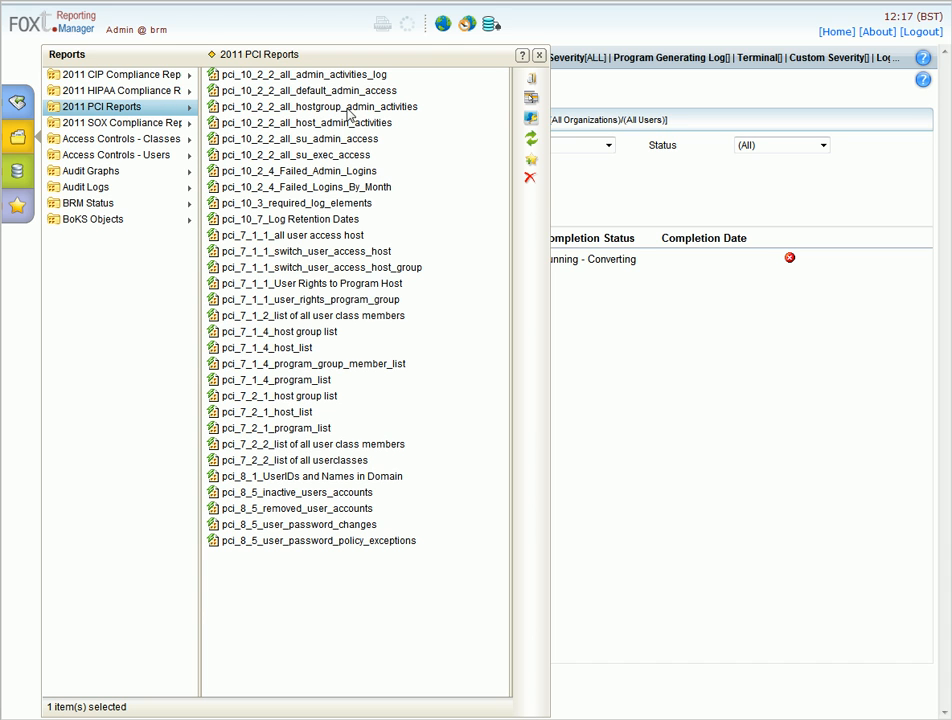
pyautogui.click(297, 349)
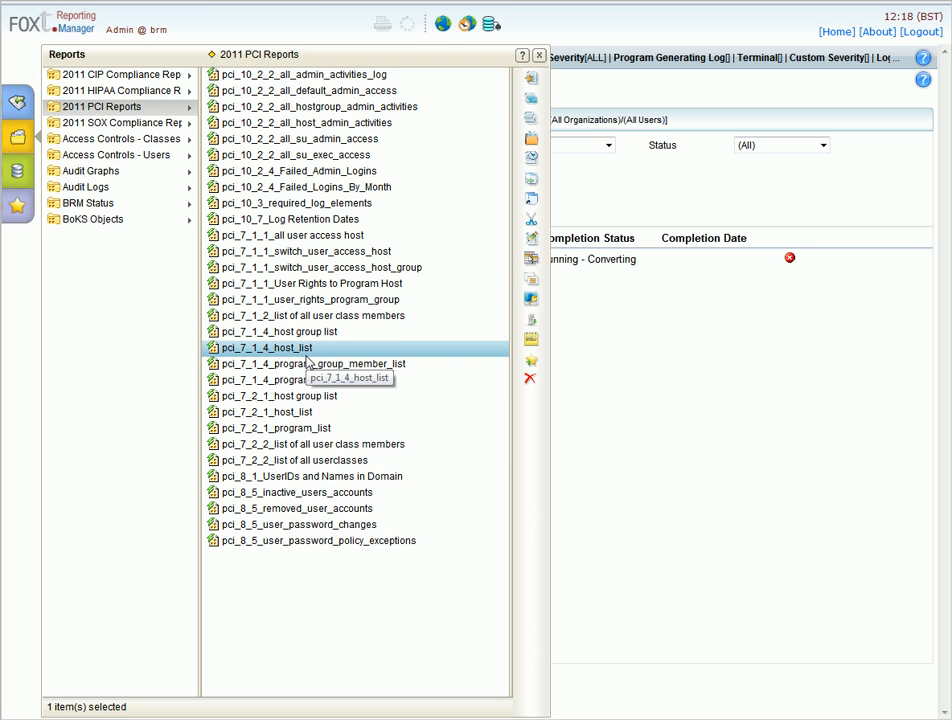
pyautogui.click(531, 79)
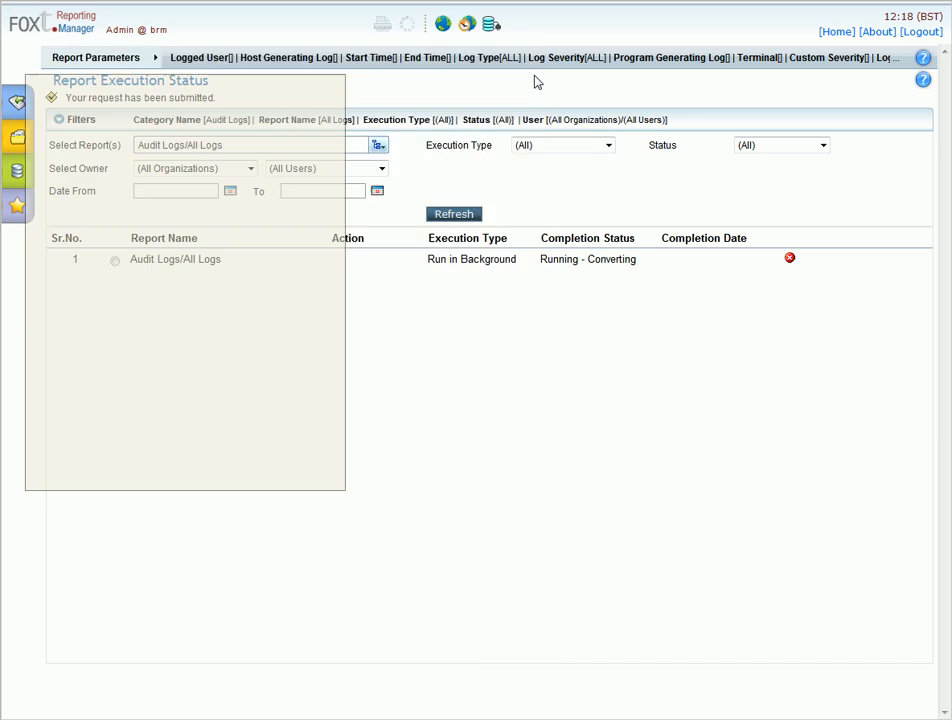
pyautogui.click(603, 149)
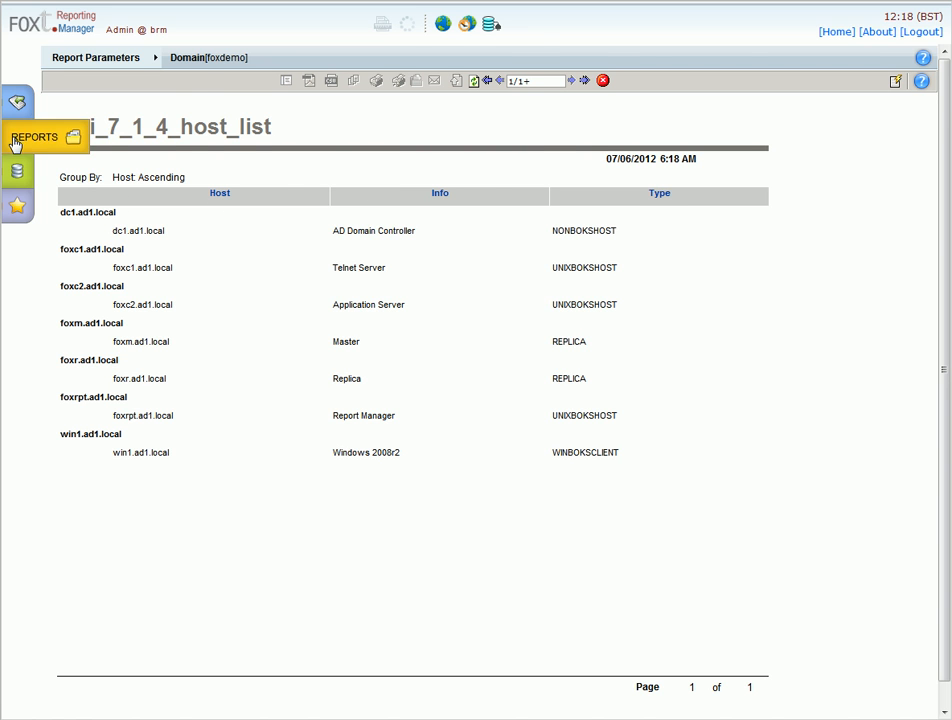
# Run pci_10_2_4_Failed_Admin_Logins with Start Time 2012/05/01, then return to the reports browser
pyautogui.click(17, 140)
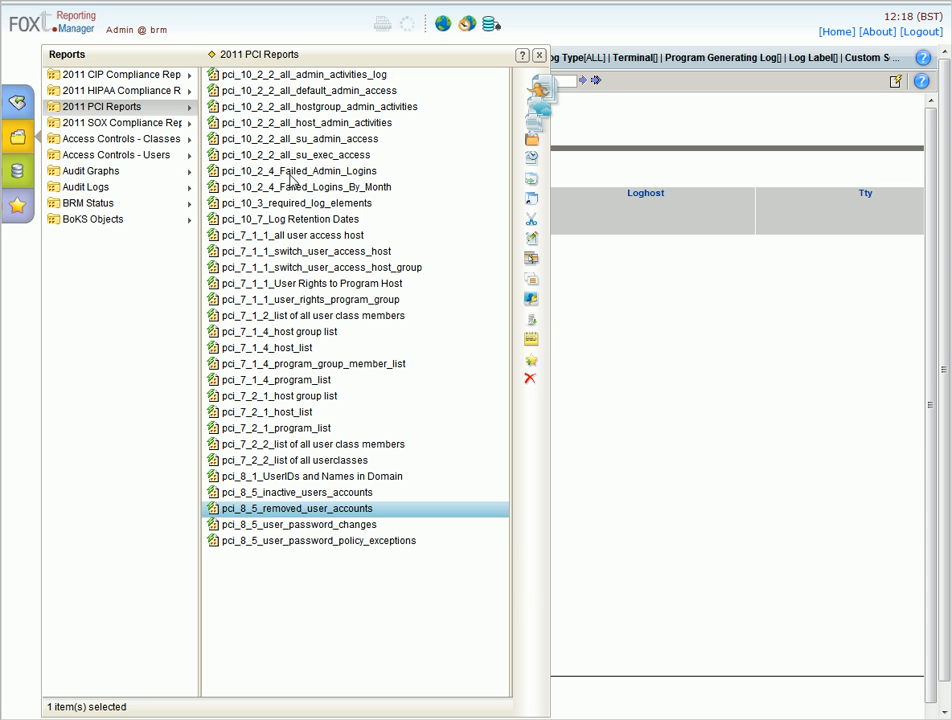
pyautogui.click(290, 173)
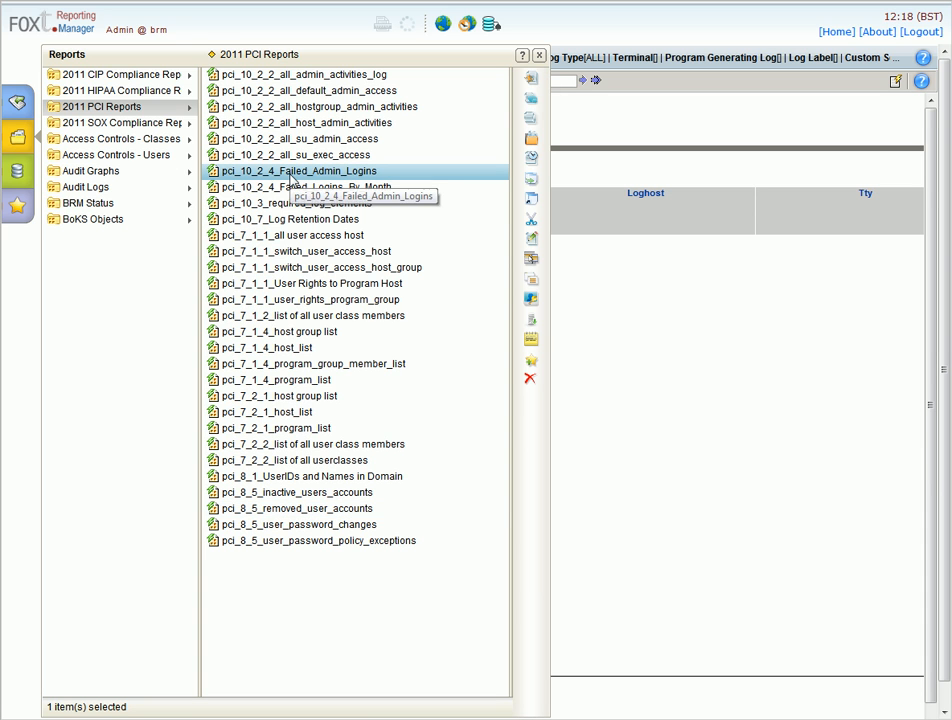
pyautogui.click(531, 99)
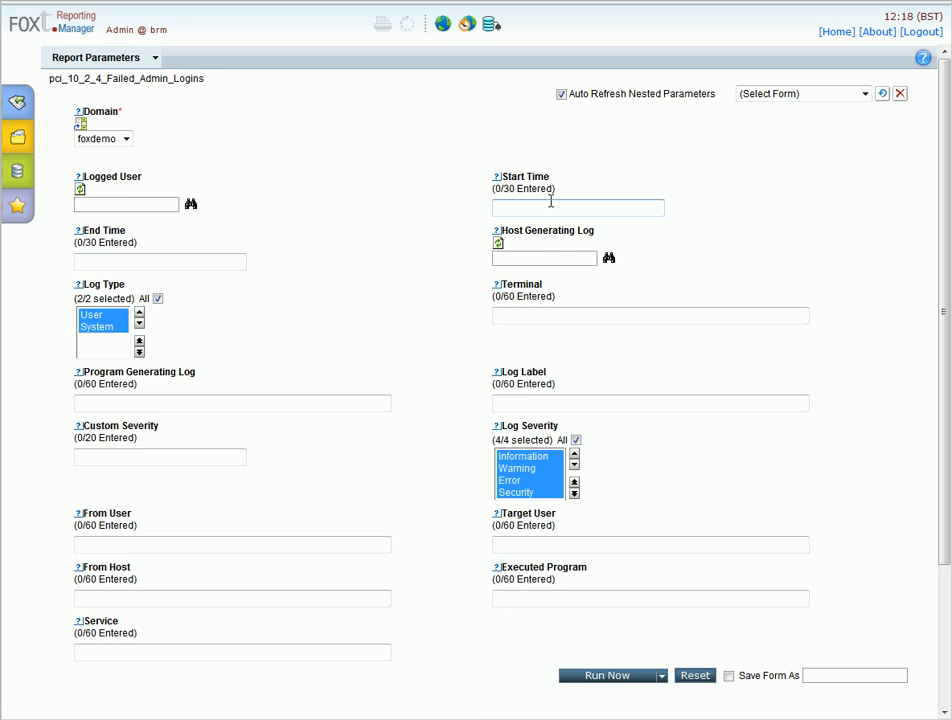
pyautogui.click(550, 203)
pyautogui.write('2012/05/01')
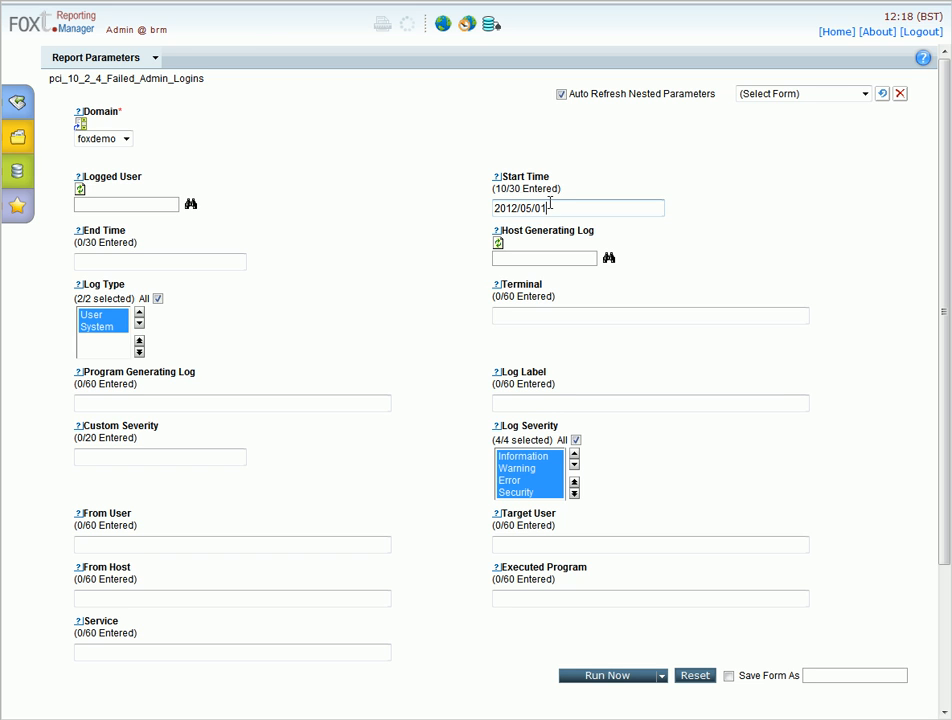
pyautogui.click(592, 680)
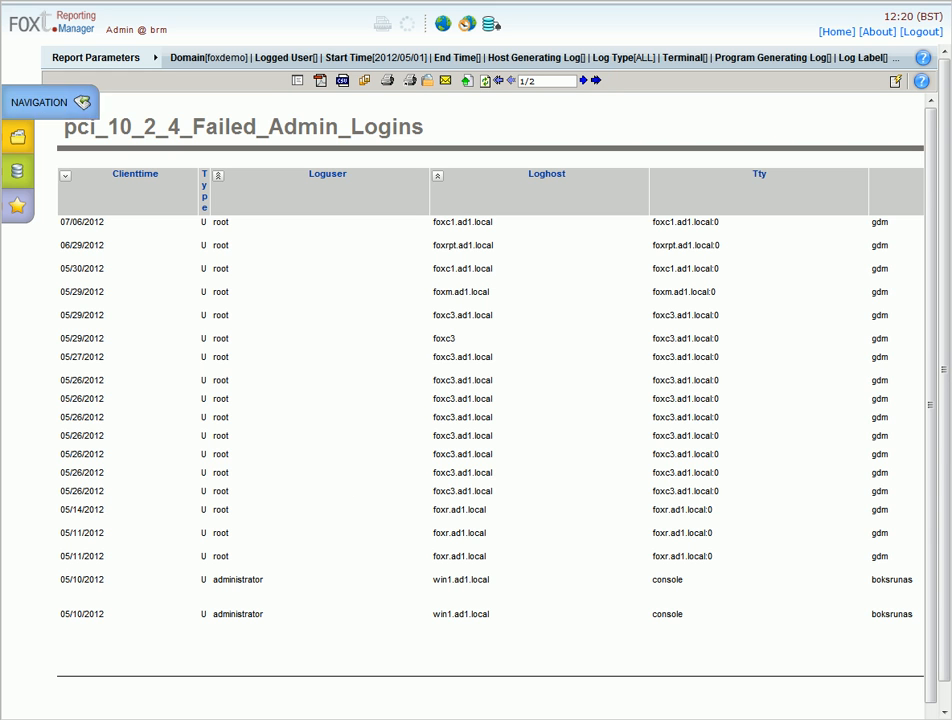
pyautogui.click(15, 139)
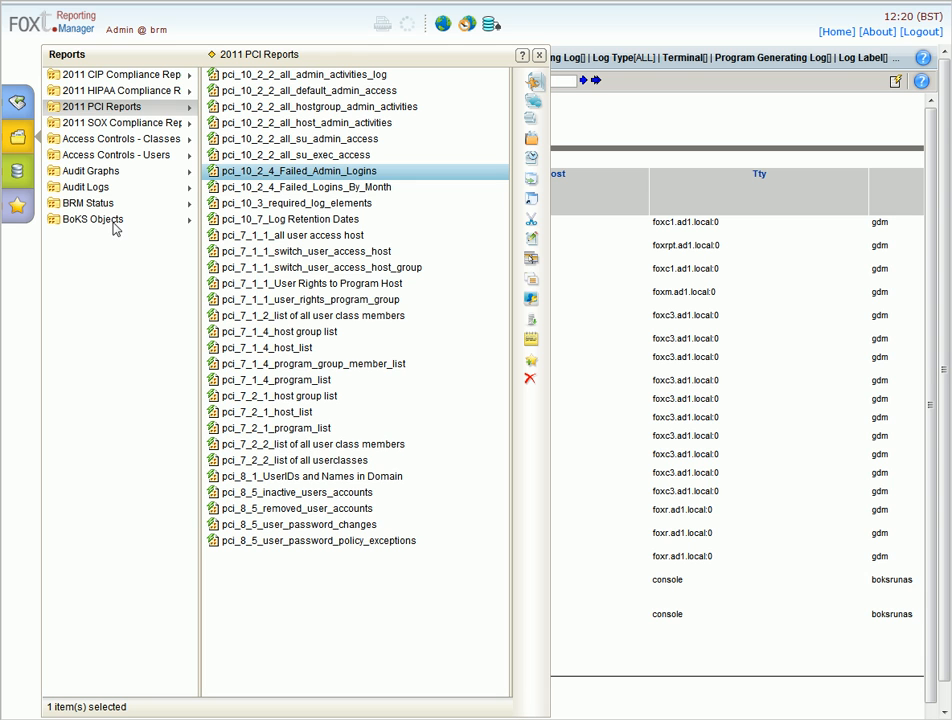
# Start a new schedule job for the Inactive Users report in Audit Logs
pyautogui.click(96, 191)
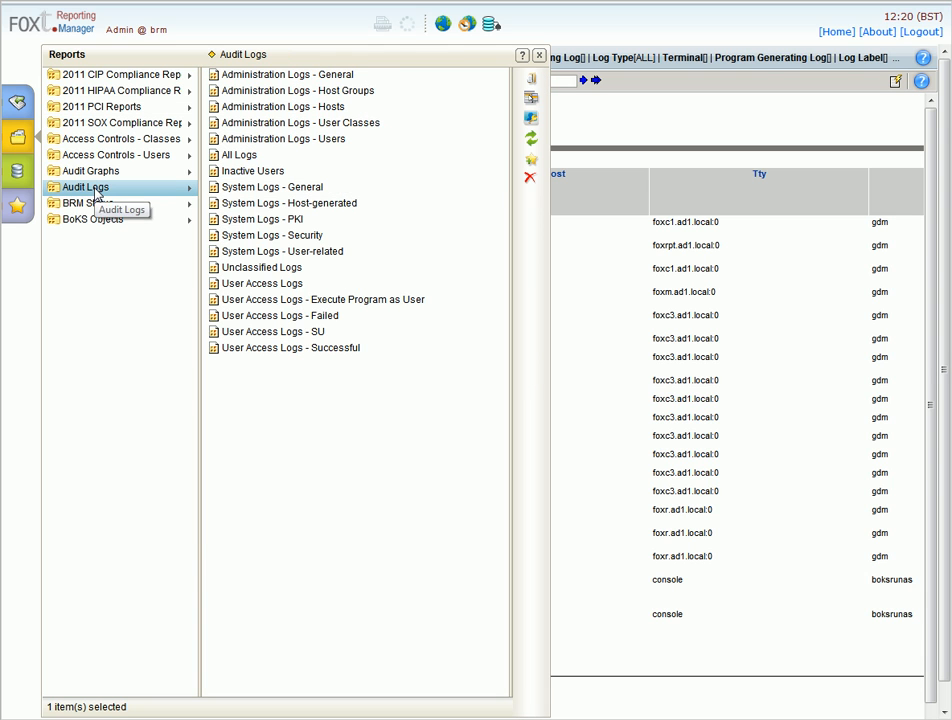
pyautogui.click(258, 158)
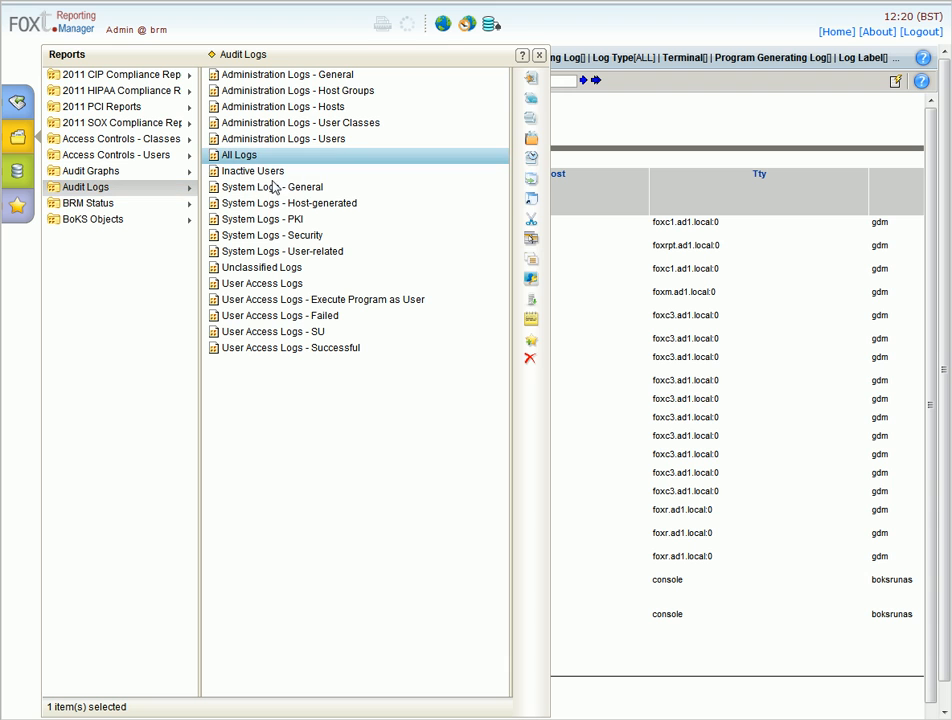
pyautogui.click(268, 172)
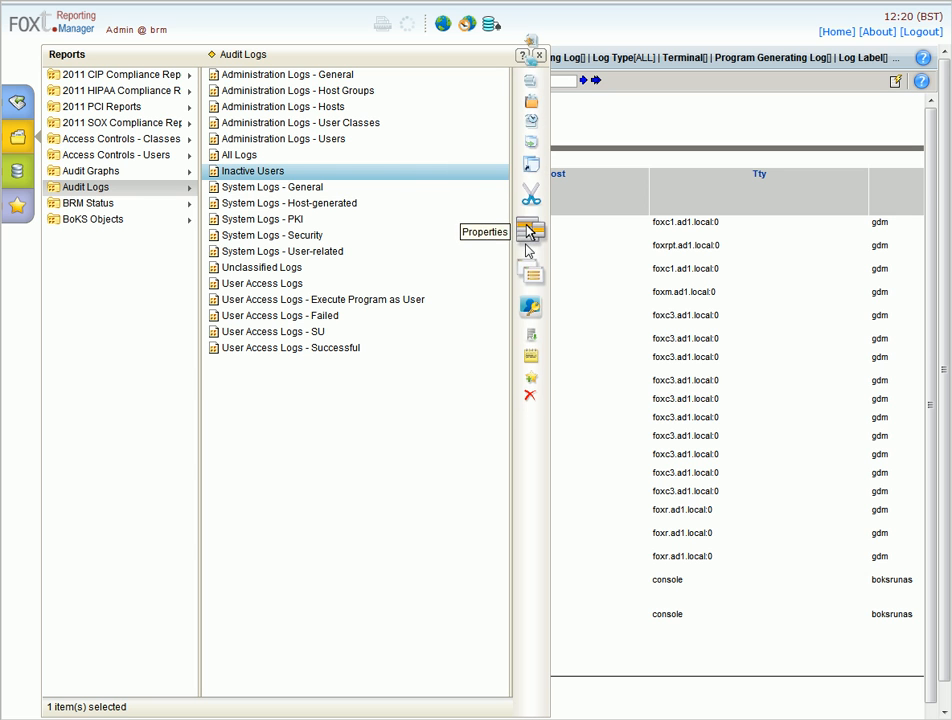
pyautogui.click(534, 158)
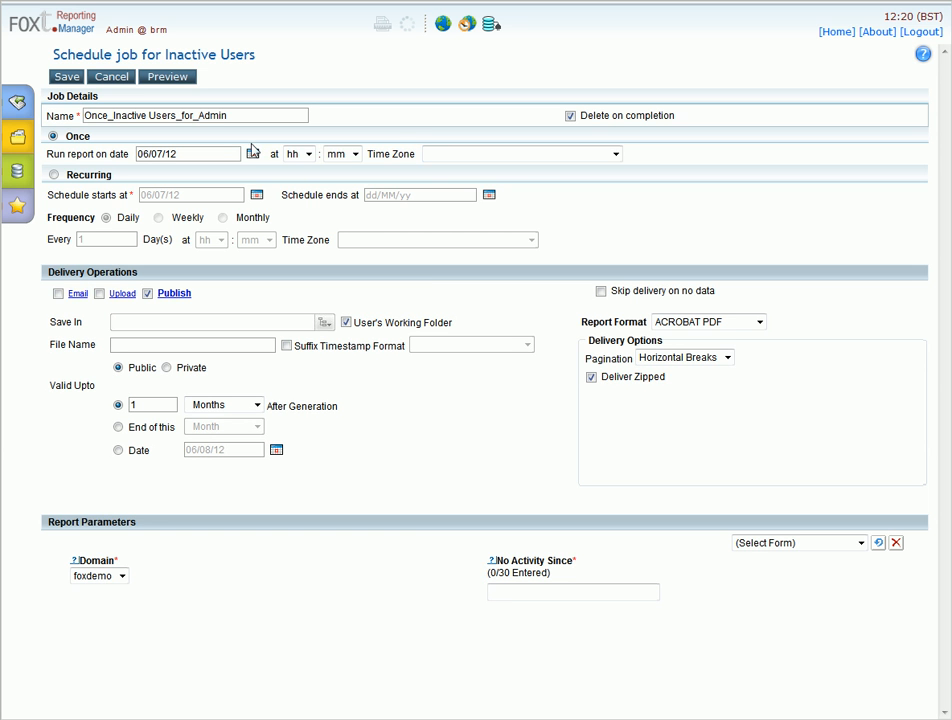
# Make the job recur weekly on Friday at 14:00
pyautogui.click(54, 176)
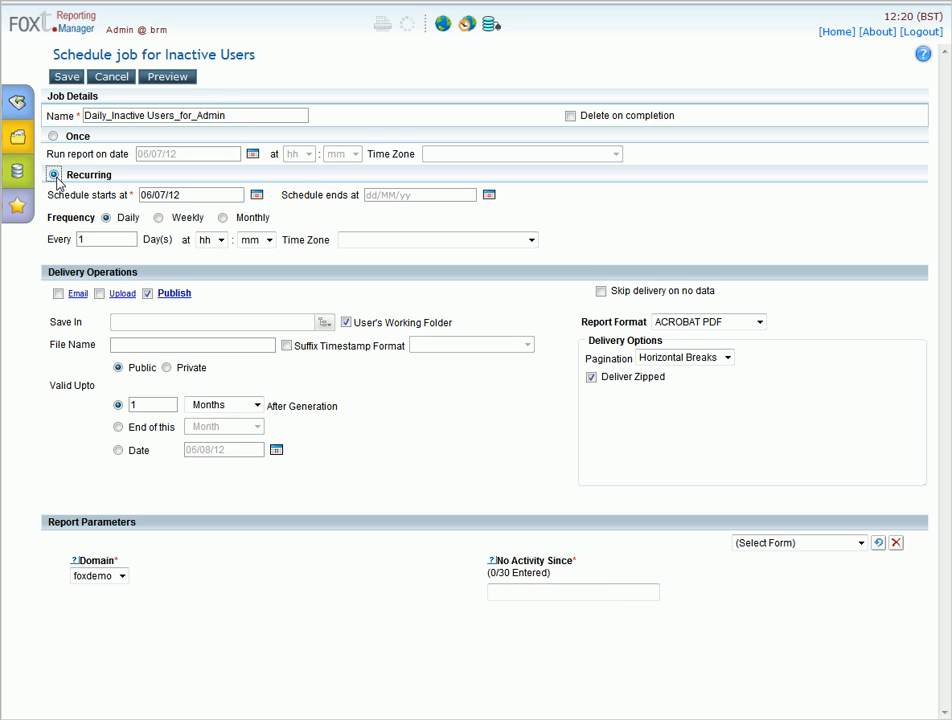
pyautogui.click(159, 218)
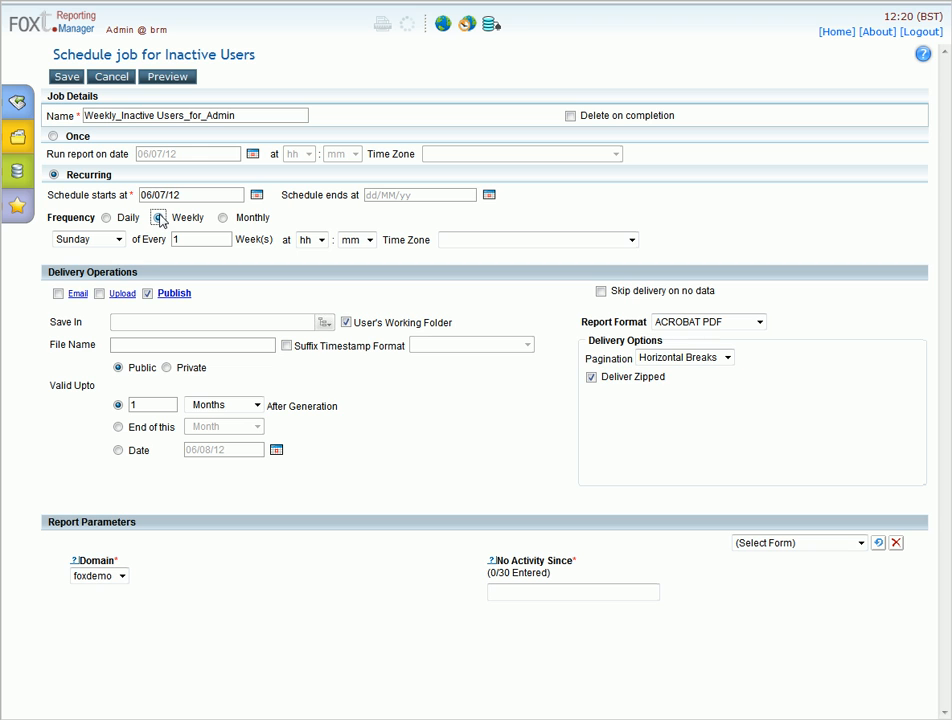
pyautogui.click(119, 240)
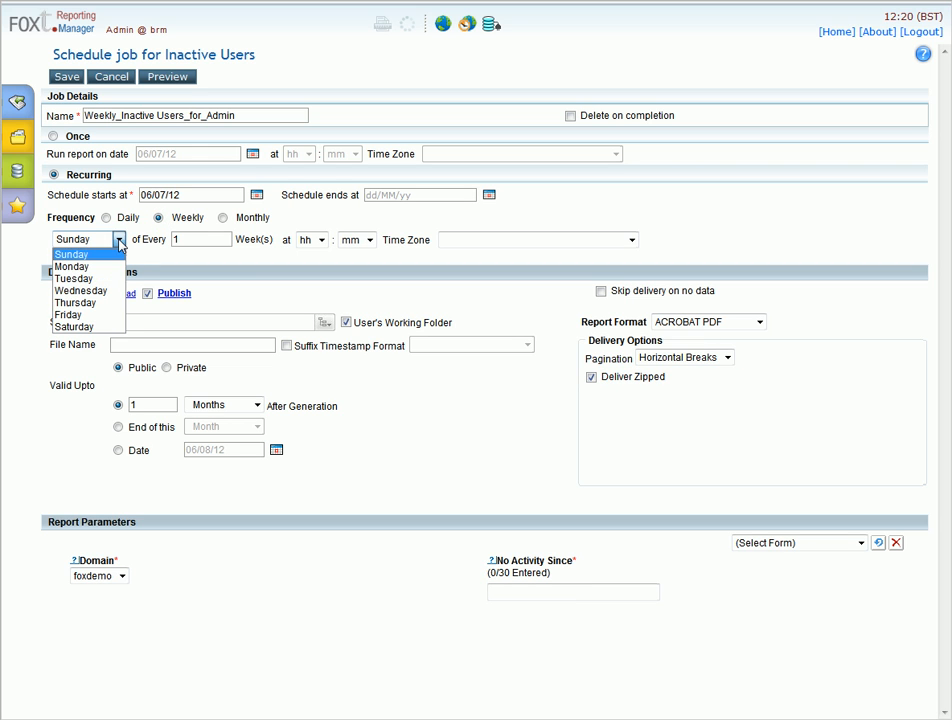
pyautogui.click(107, 314)
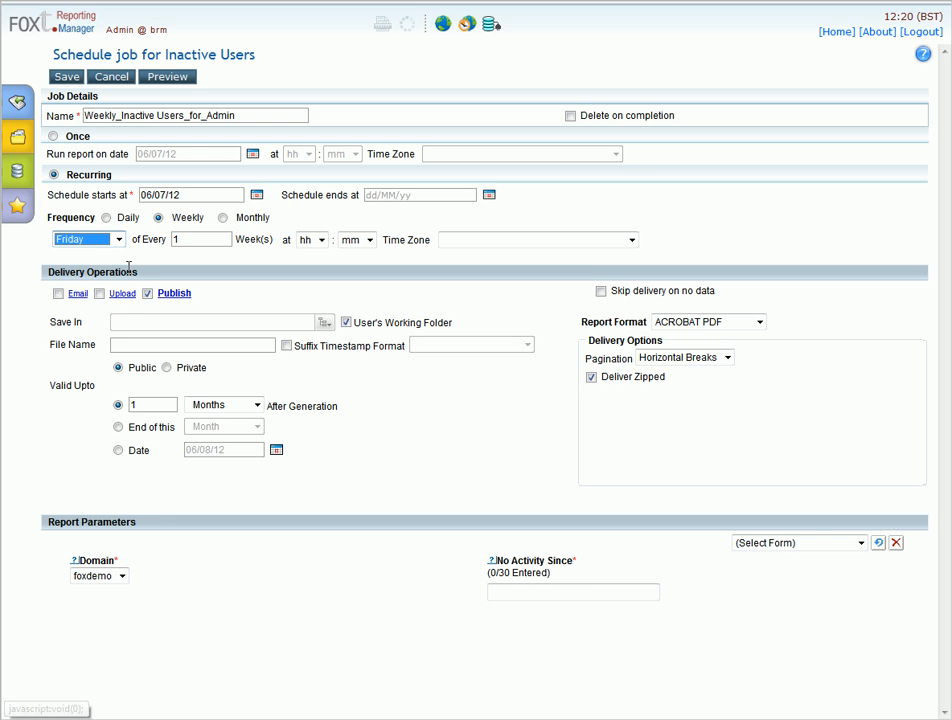
pyautogui.click(306, 242)
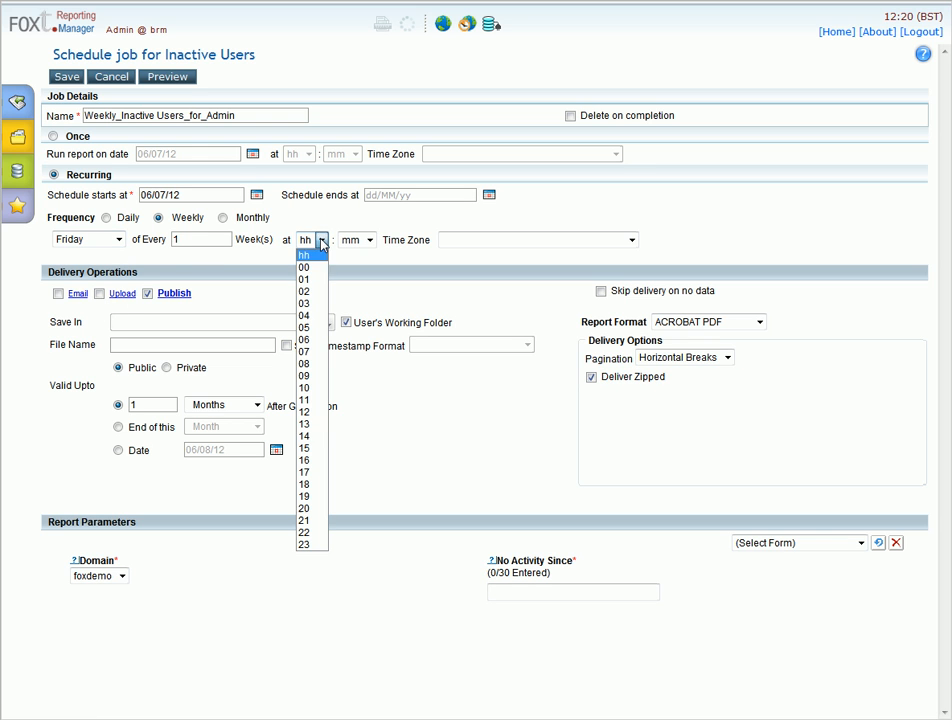
pyautogui.click(311, 436)
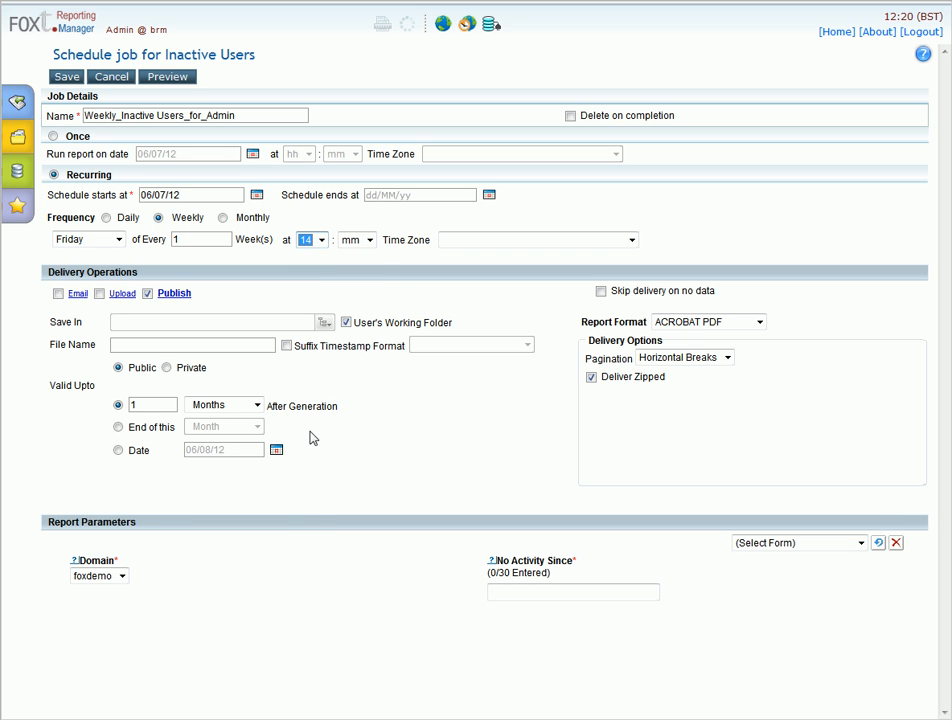
pyautogui.click(369, 241)
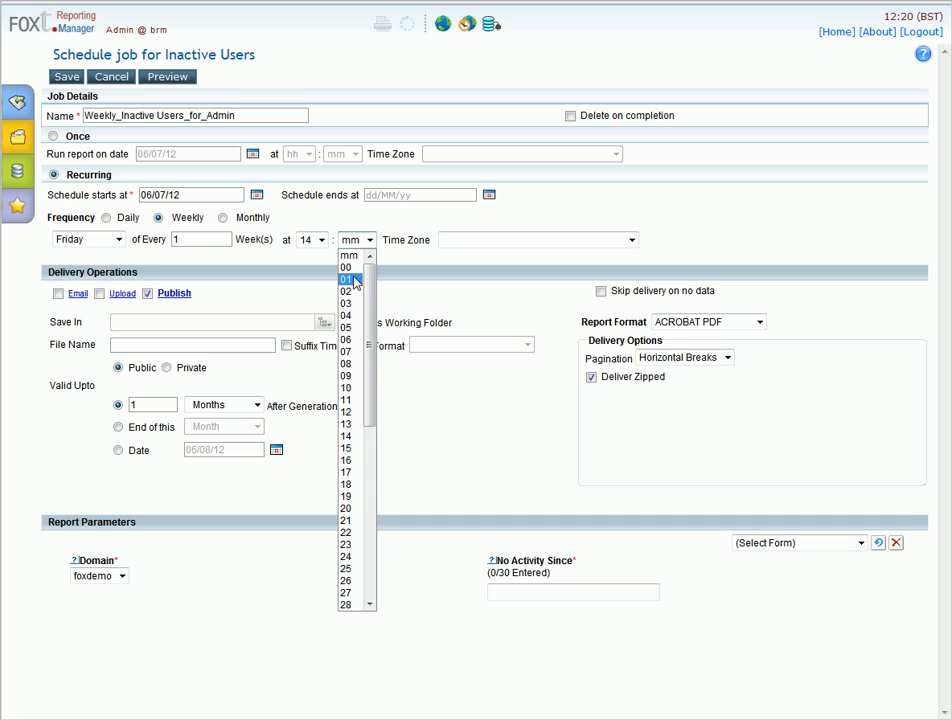
pyautogui.click(372, 265)
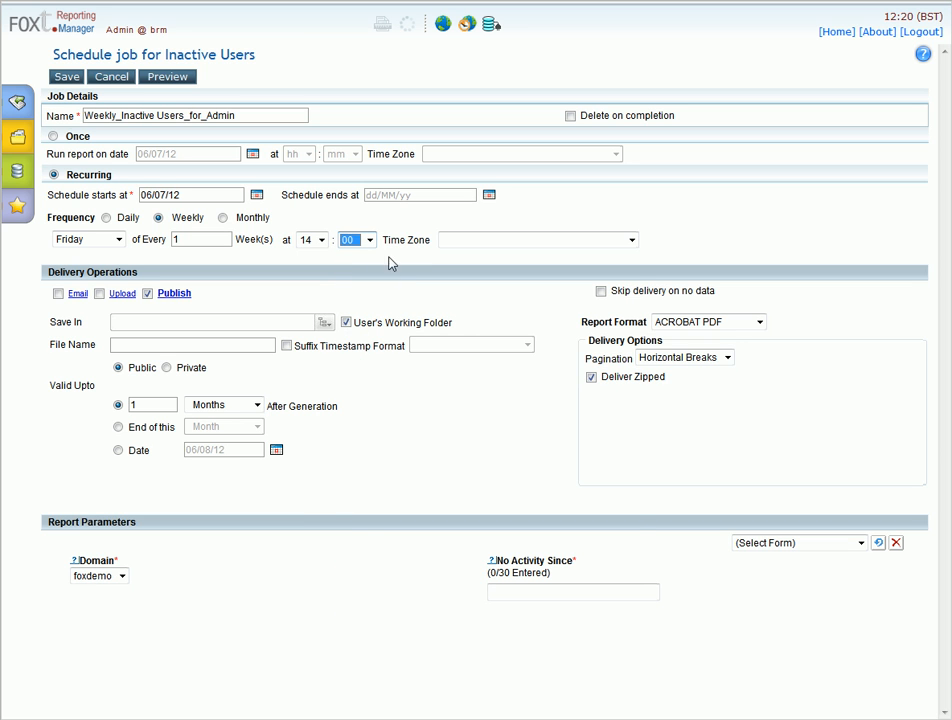
# Set the job's time zone to Europe/London
pyautogui.click(466, 240)
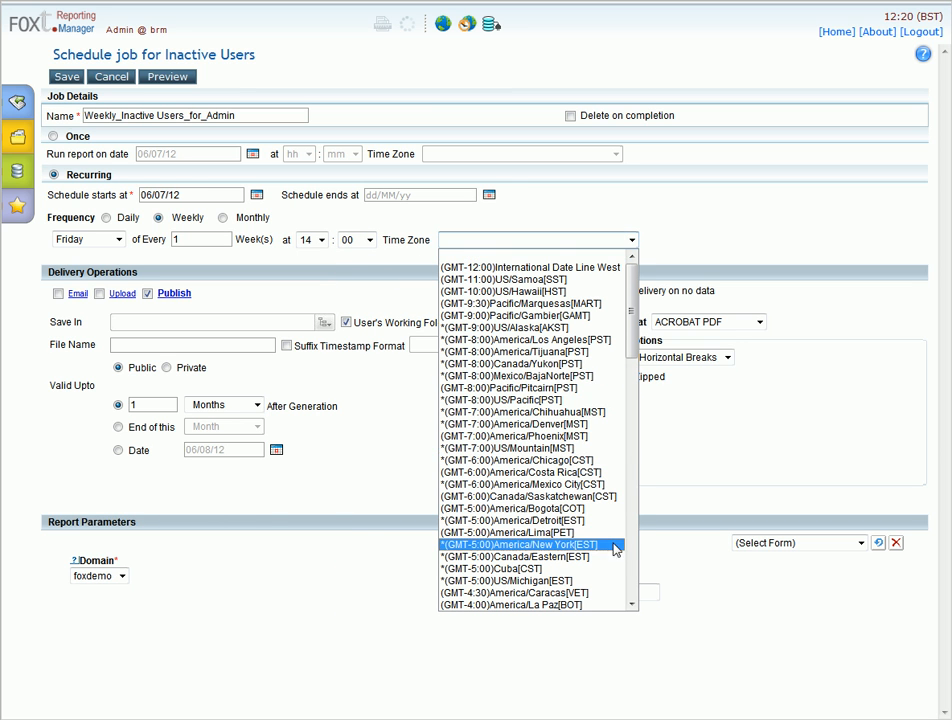
pyautogui.scroll(-20, 628, 565)
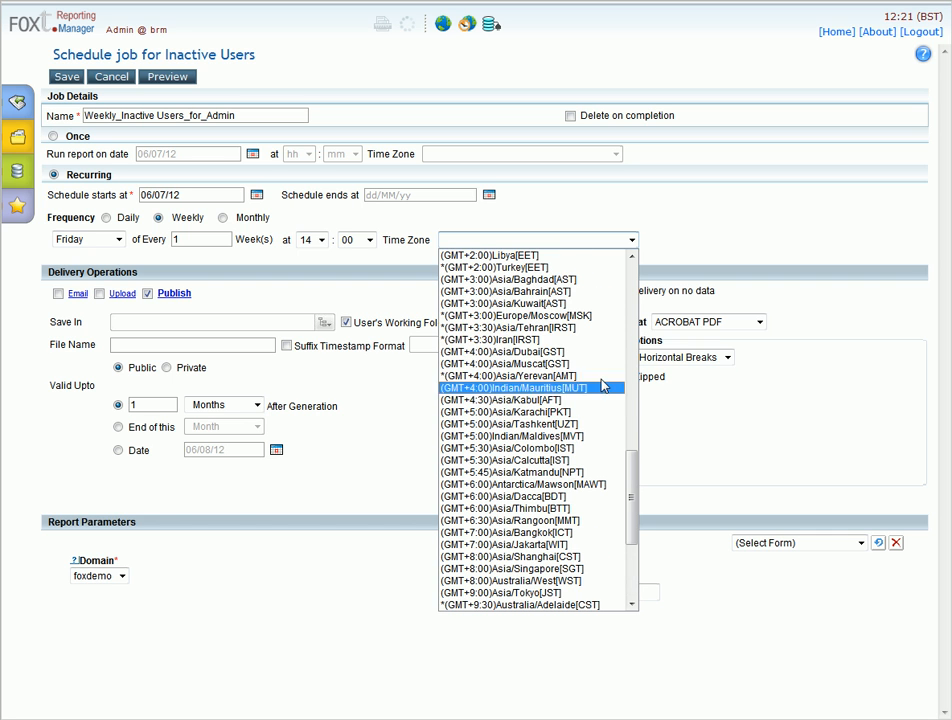
pyautogui.scroll(2, 583, 343)
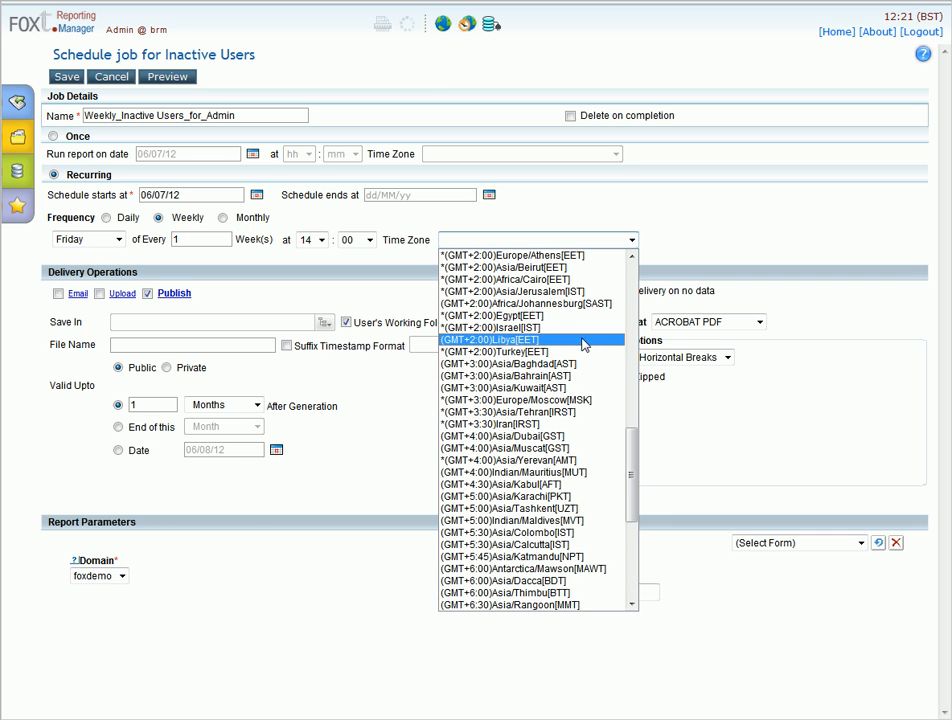
pyautogui.scroll(2, 582, 342)
pyautogui.scroll(2, 575, 341)
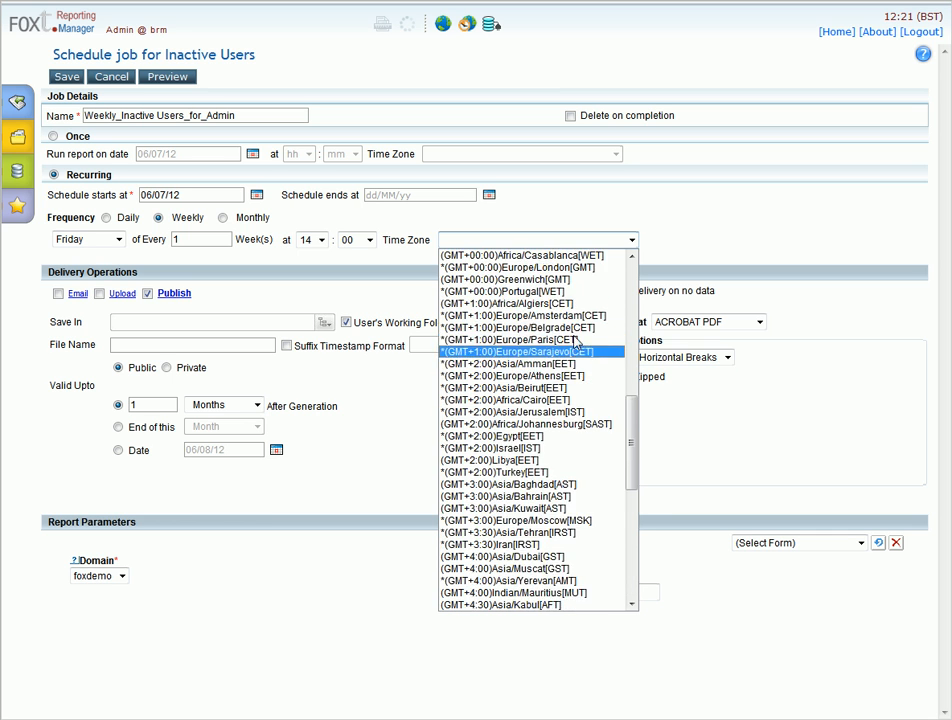
pyautogui.click(551, 268)
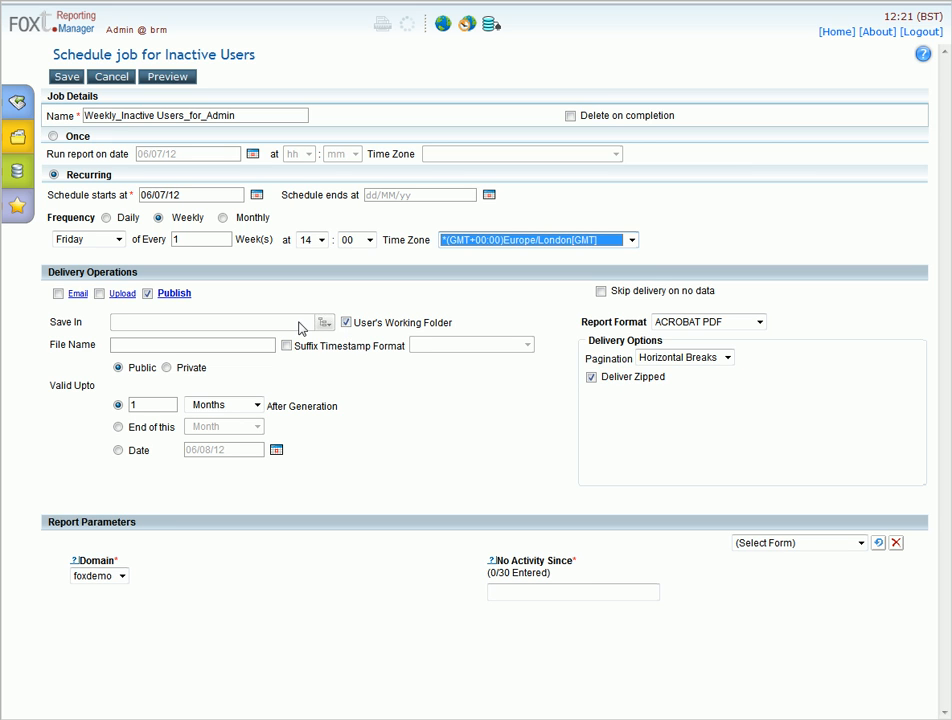
# Name the output file after the job, with a dd-MMM-yyyy timestamp suffix
pyautogui.tripleClick(293, 112)
pyautogui.hotkey('ctrl', 'c')
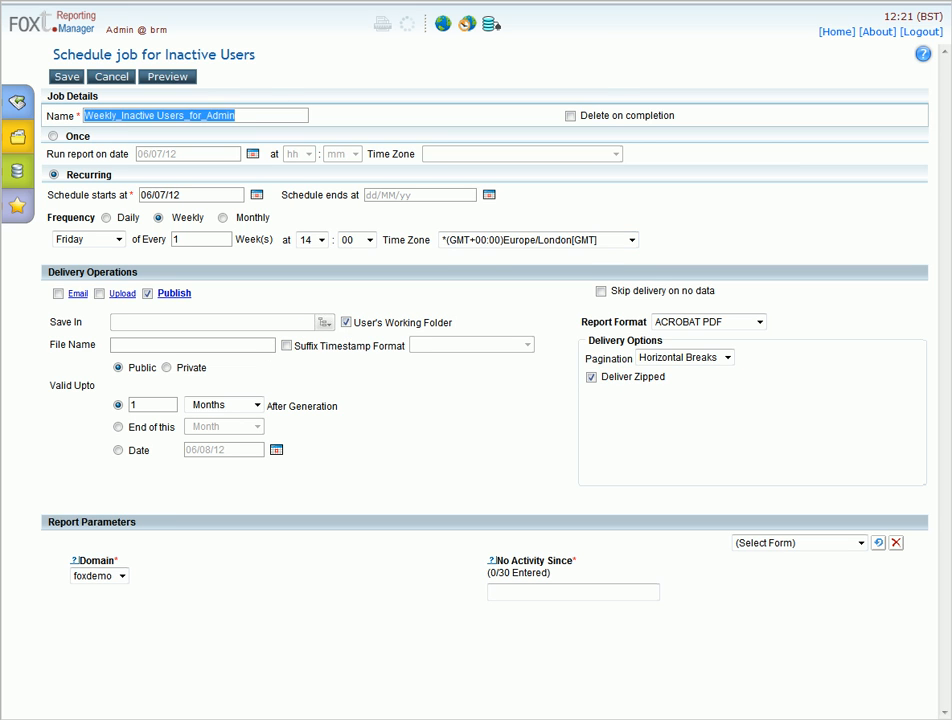
pyautogui.click(128, 348)
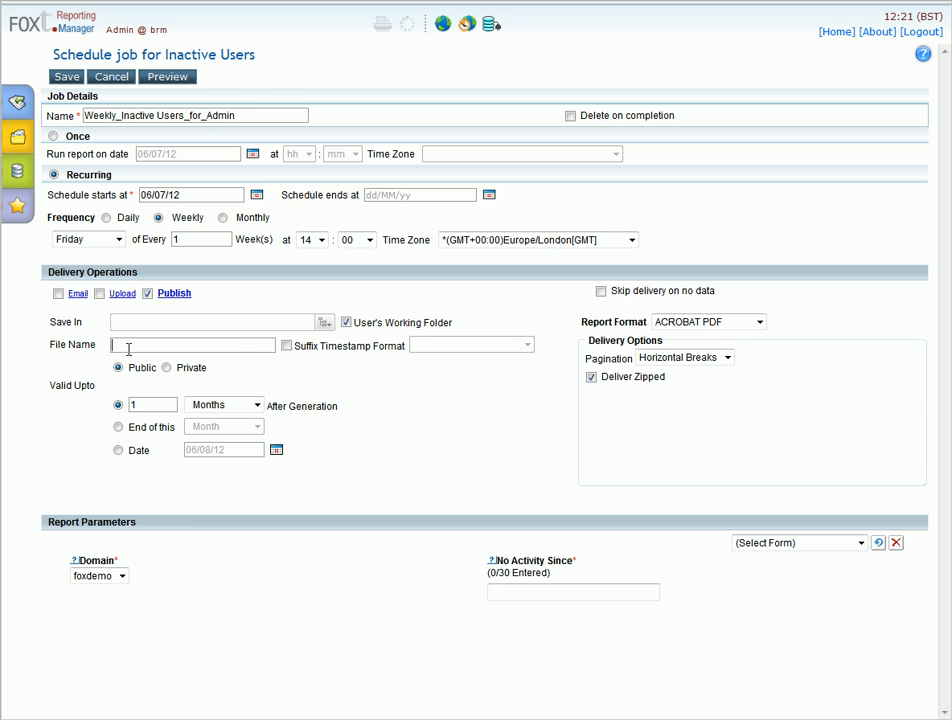
pyautogui.hotkey('ctrl', 'v')
pyautogui.click(286, 345)
pyautogui.click(446, 346)
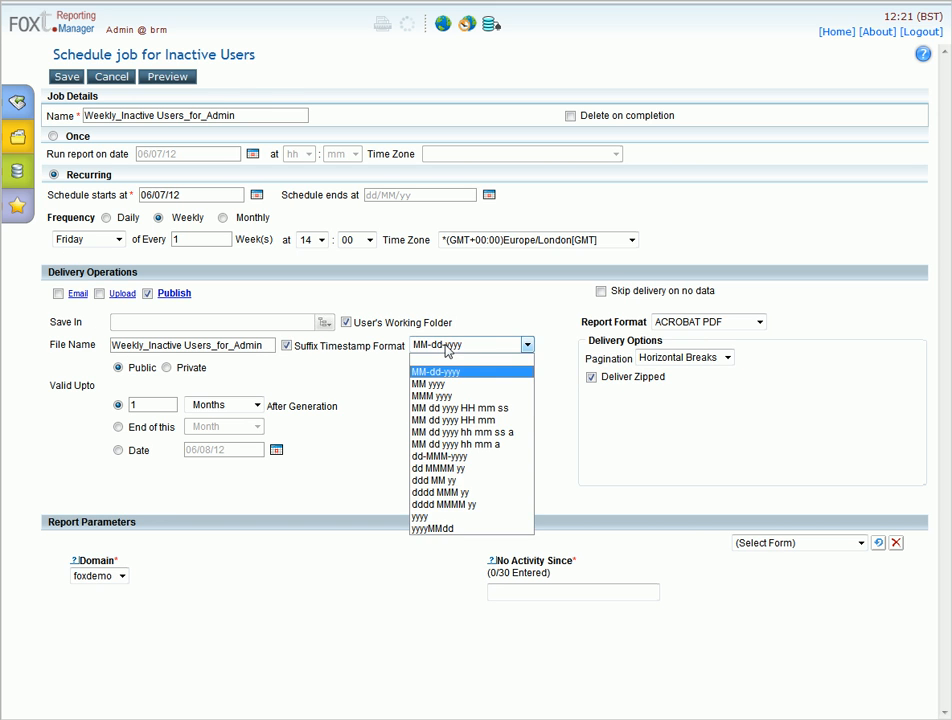
pyautogui.click(461, 459)
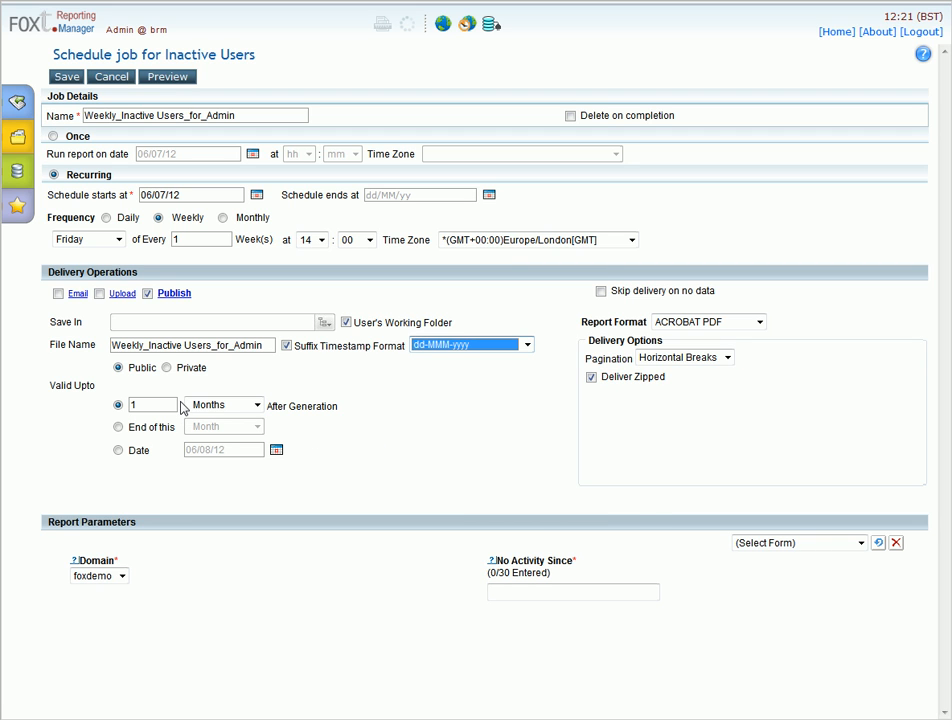
# Deliver the report unzipped in HTML format
pyautogui.click(591, 377)
pyautogui.click(695, 325)
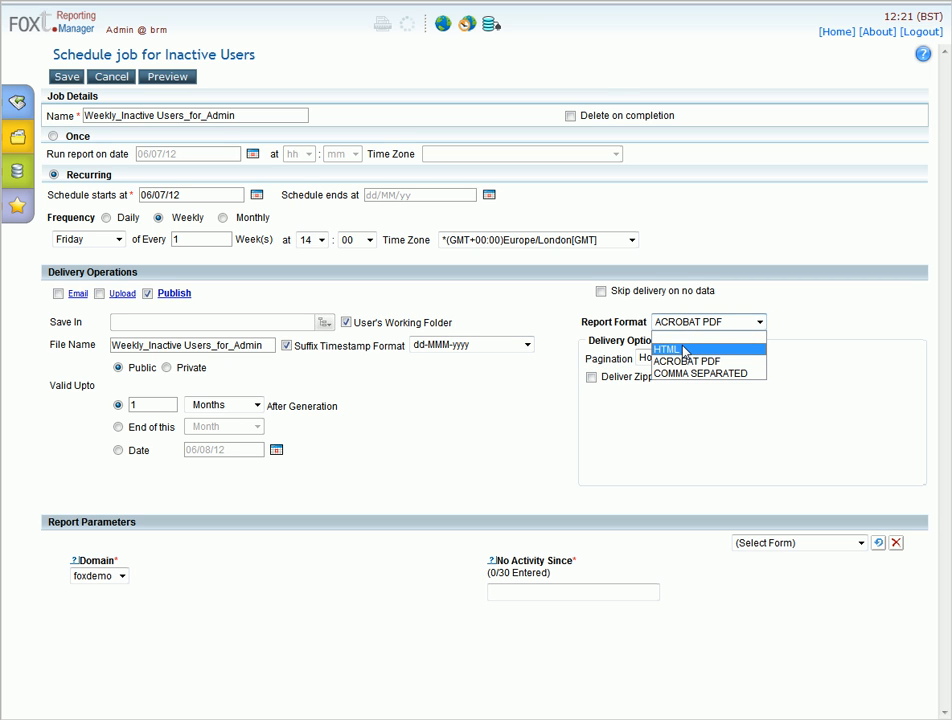
pyautogui.click(684, 350)
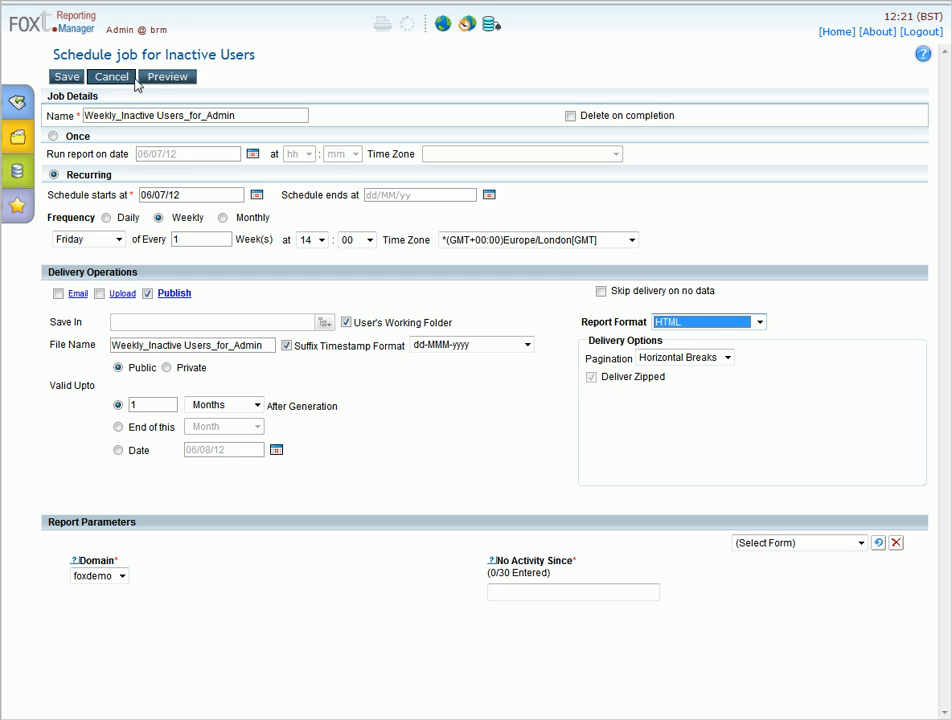
# Try previewing and saving the job, dismissing the missing No Activity Since warnings
pyautogui.click(166, 79)
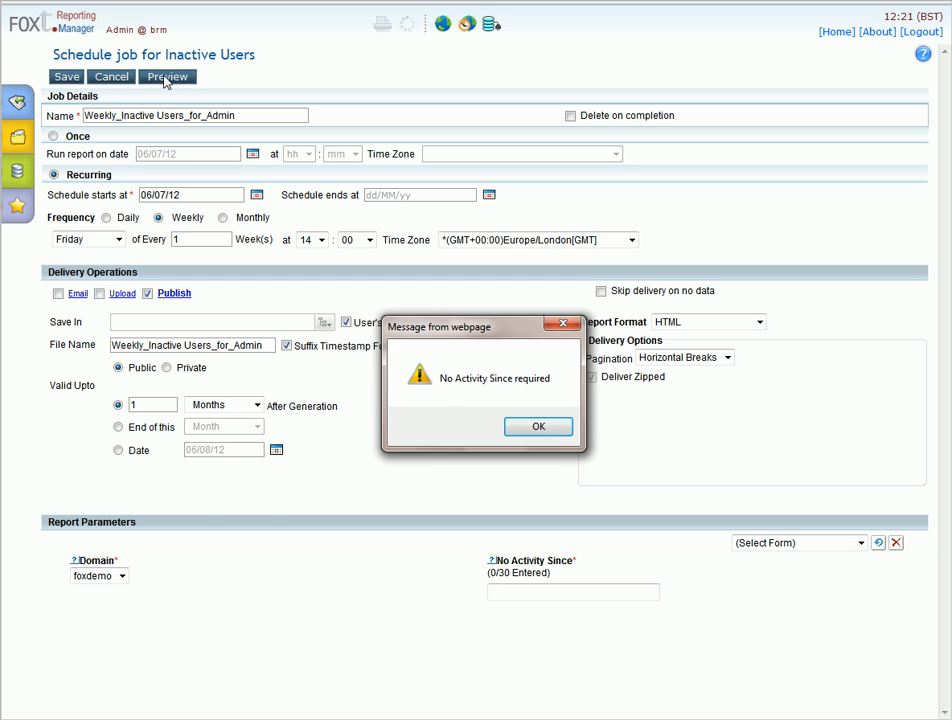
pyautogui.click(527, 430)
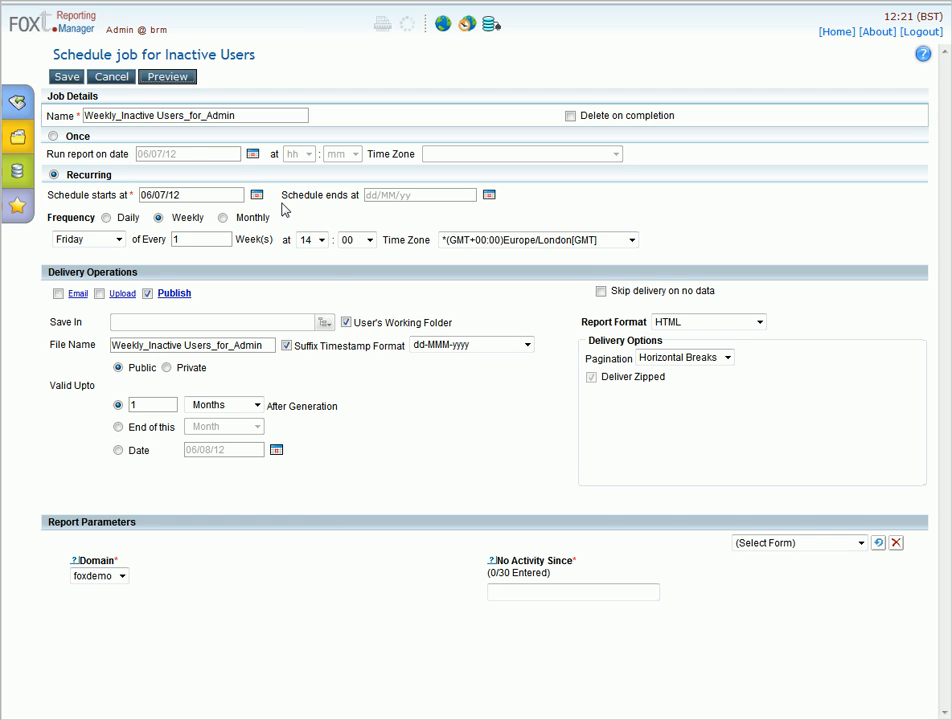
pyautogui.click(68, 80)
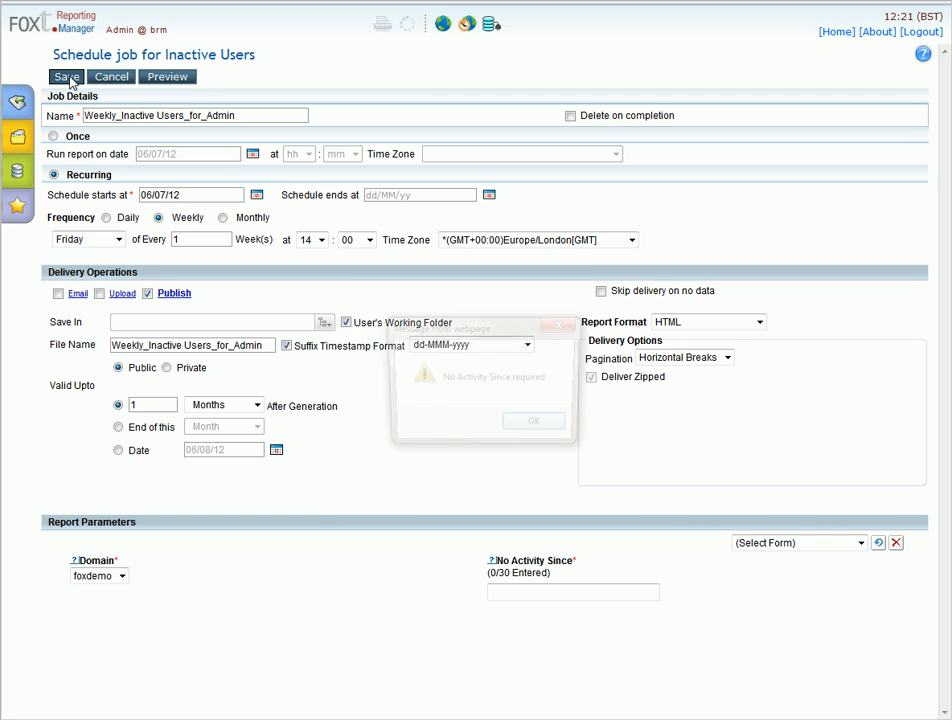
pyautogui.click(527, 430)
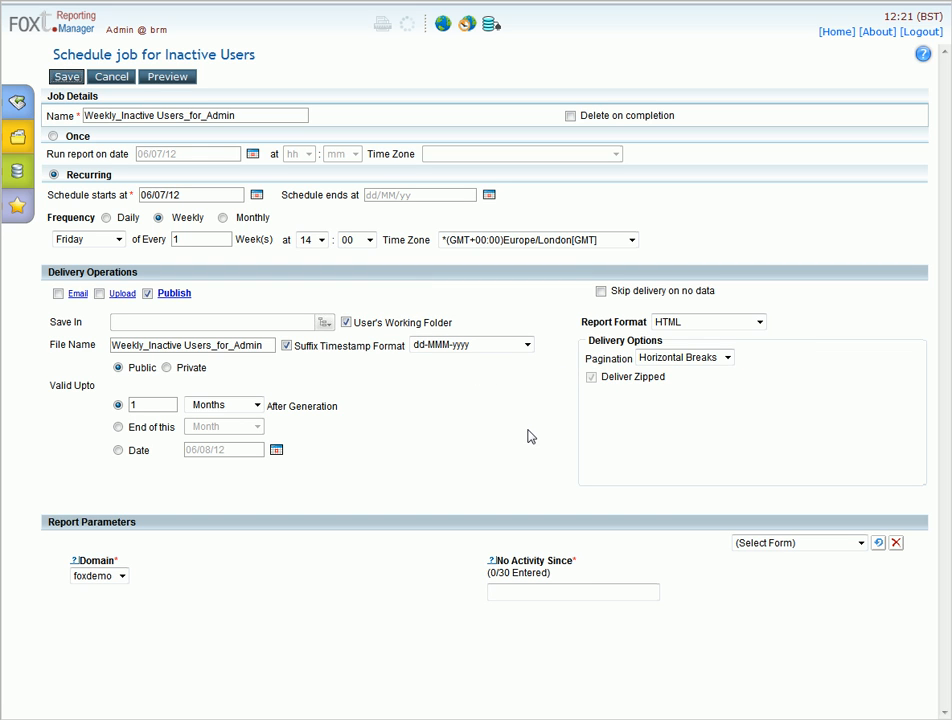
# Enter 2012/05/01 as No Activity Since and save the schedule job
pyautogui.click(530, 593)
pyautogui.write('2012')
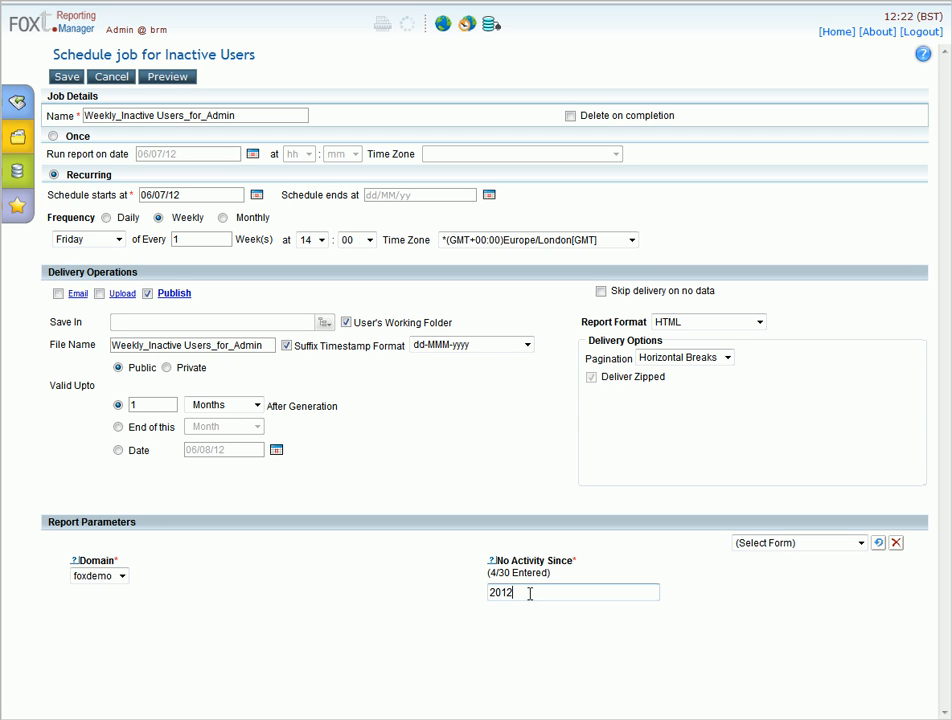
pyautogui.write('/05/01')
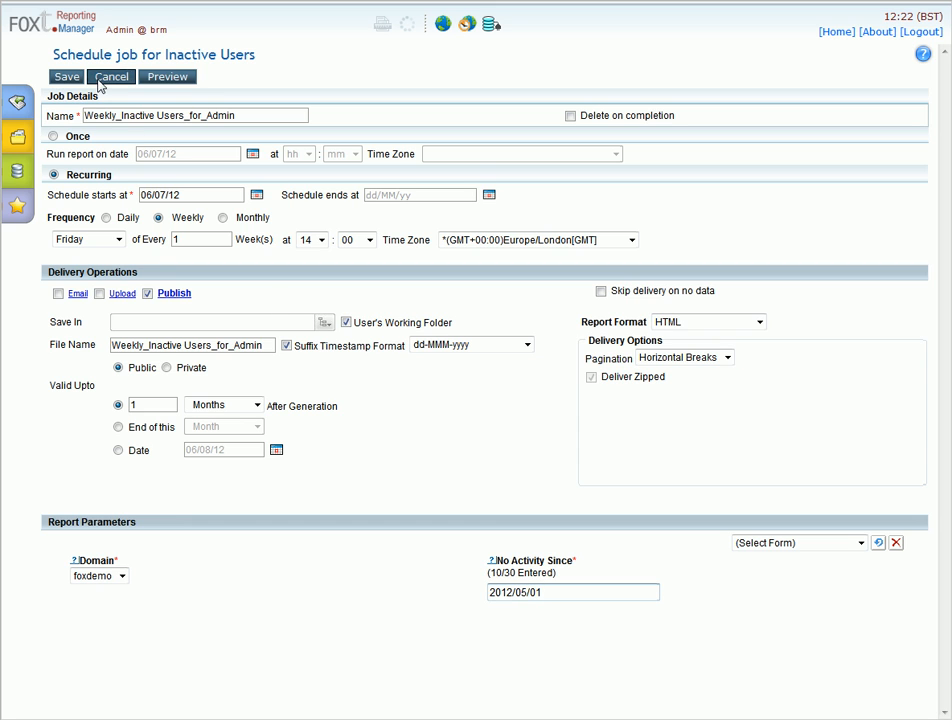
pyautogui.click(66, 78)
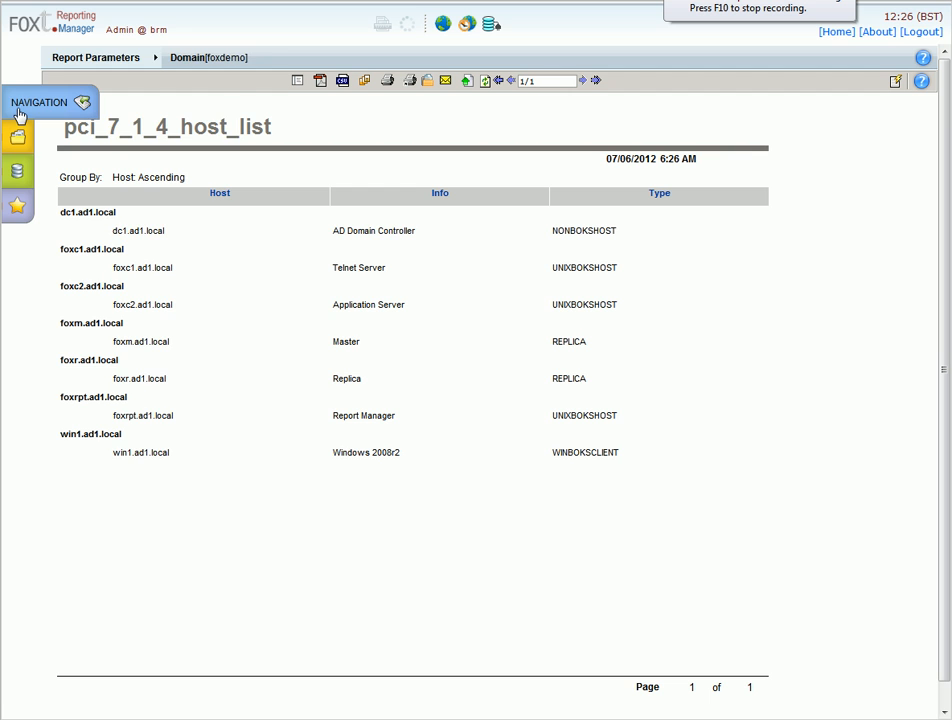
# Open and reload the My Reports execution status page
pyautogui.click(20, 112)
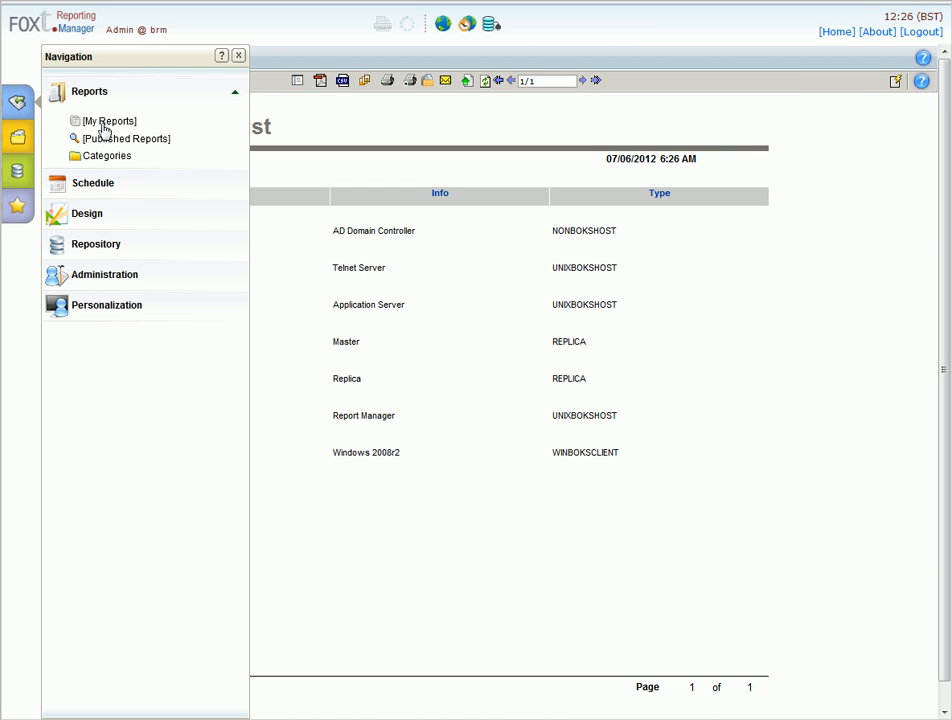
pyautogui.click(103, 125)
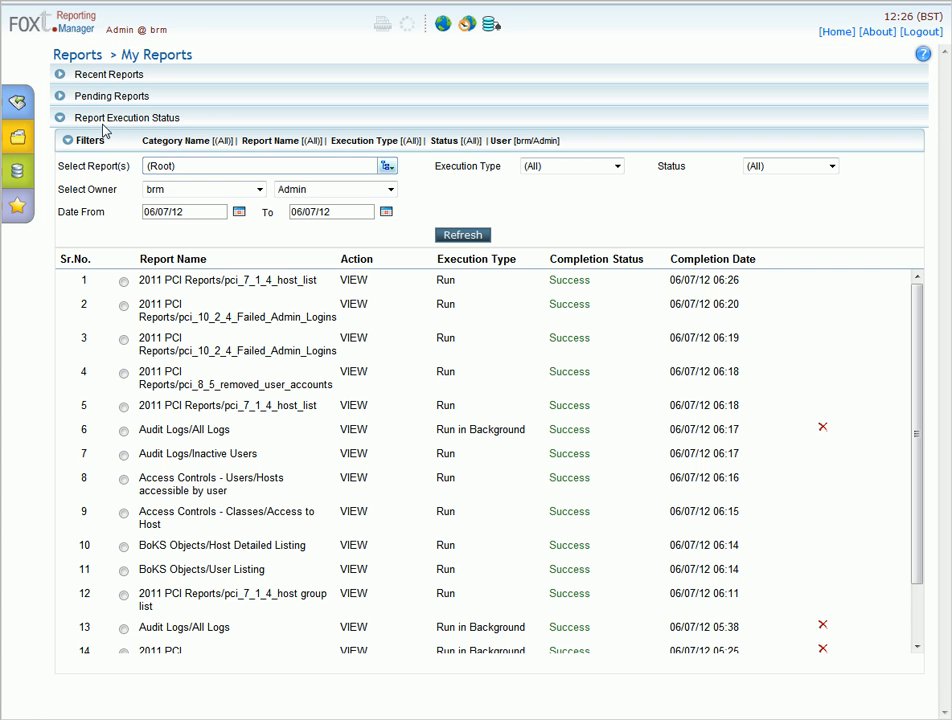
pyautogui.click(36, 105)
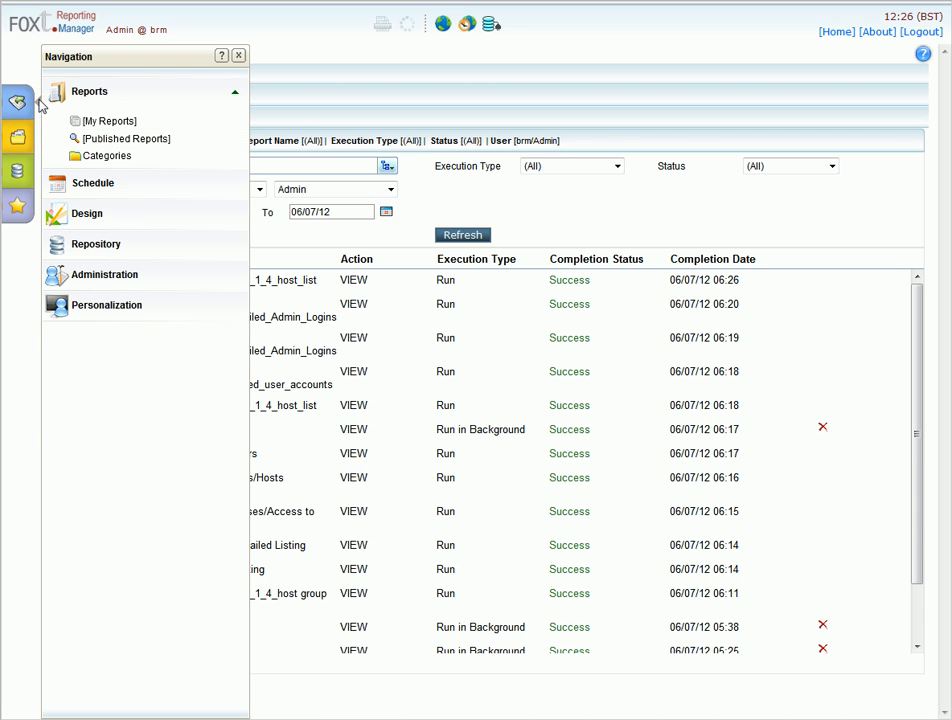
pyautogui.click(100, 124)
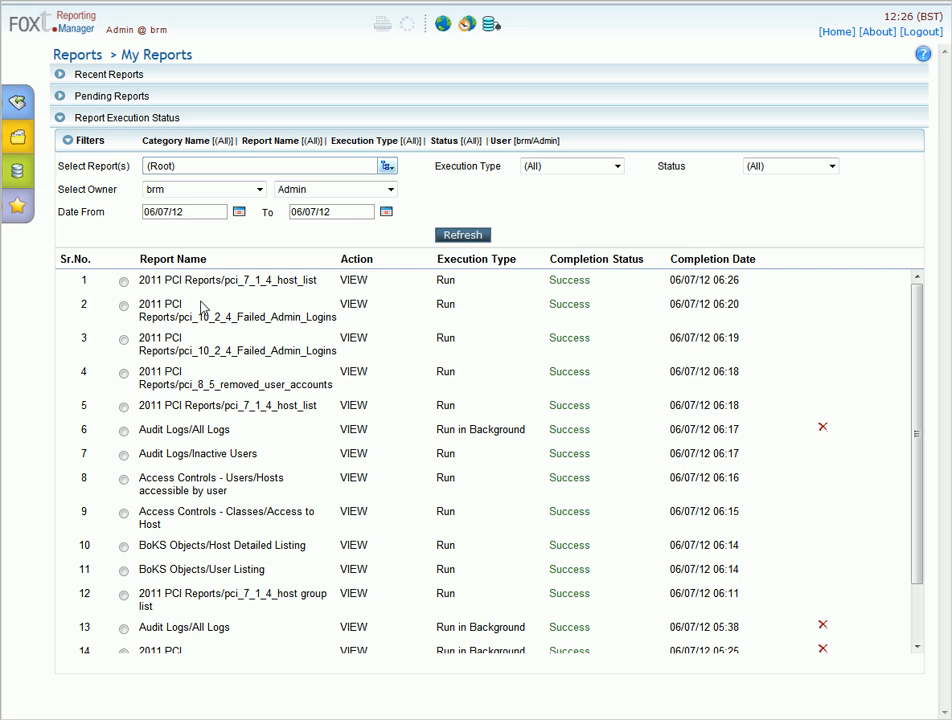
# Expand and collapse Pending Reports, then select the Audit Logs/All Logs run
pyautogui.click(59, 97)
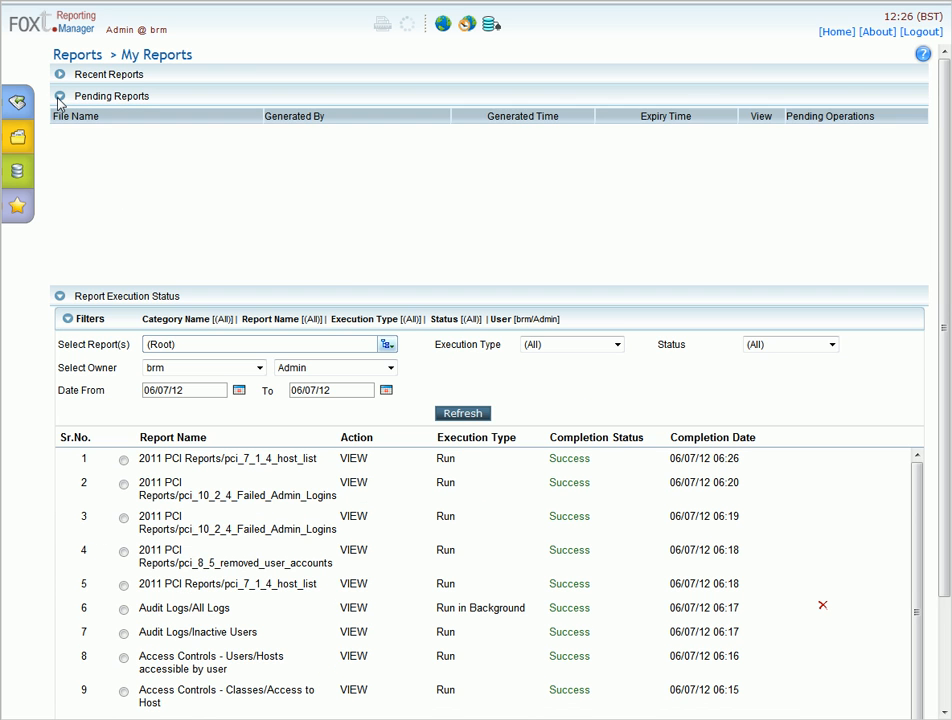
pyautogui.click(59, 97)
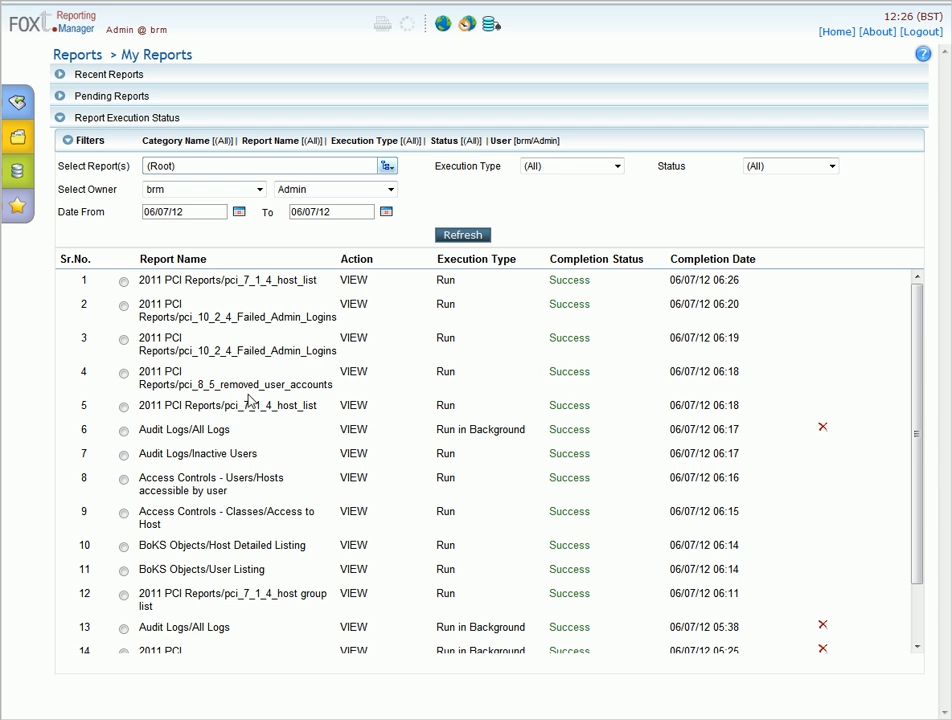
pyautogui.click(123, 432)
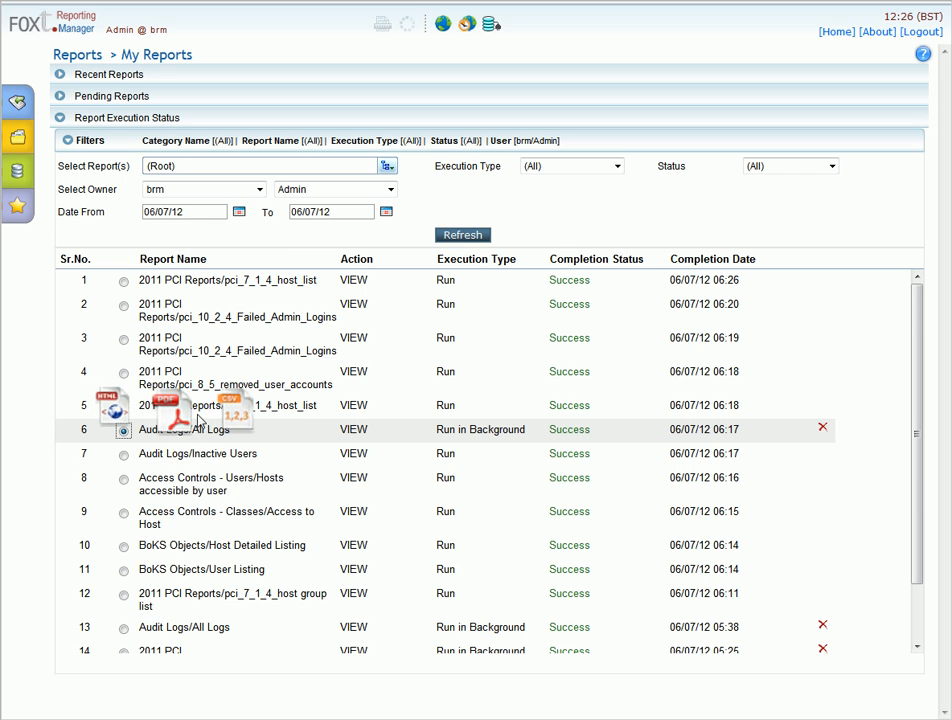
# View the All Logs run's output as HTML
pyautogui.click(143, 419)
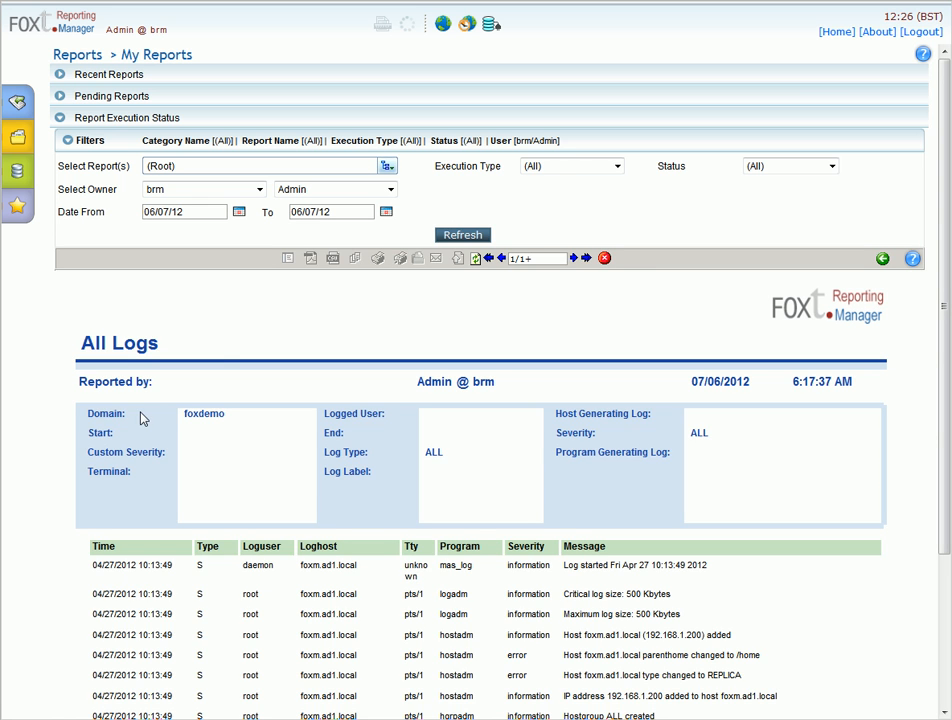
pyautogui.scroll(-2, 251, 308)
pyautogui.scroll(-2, 253, 312)
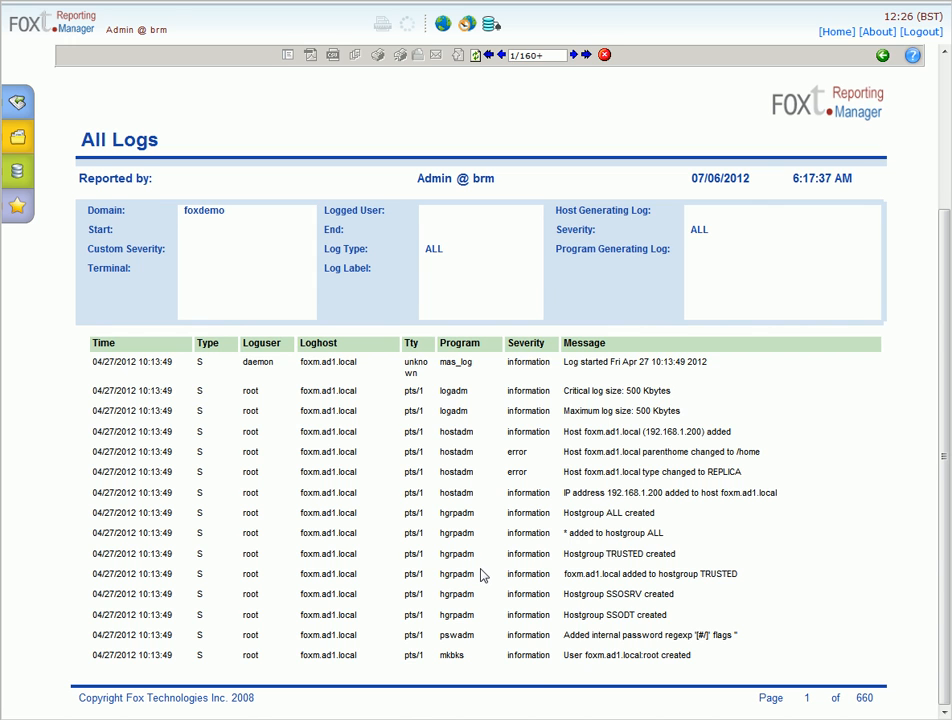
pyautogui.scroll(2, 480, 575)
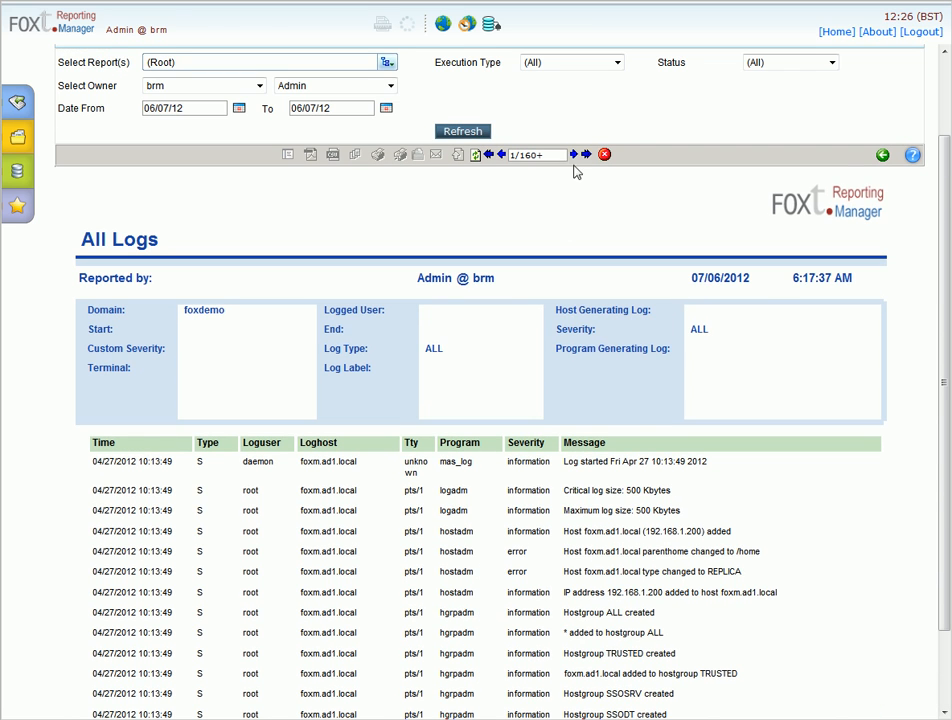
# Page through the All Logs report to its final pages, then toggle the navigation panel
pyautogui.click(574, 155)
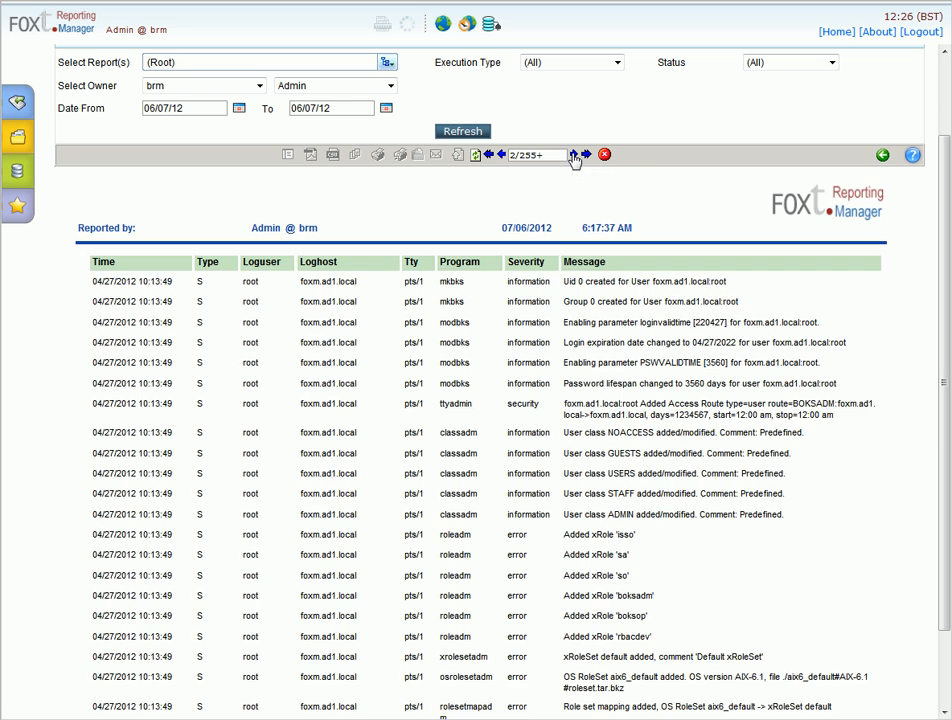
pyautogui.click(576, 155)
pyautogui.click(577, 156)
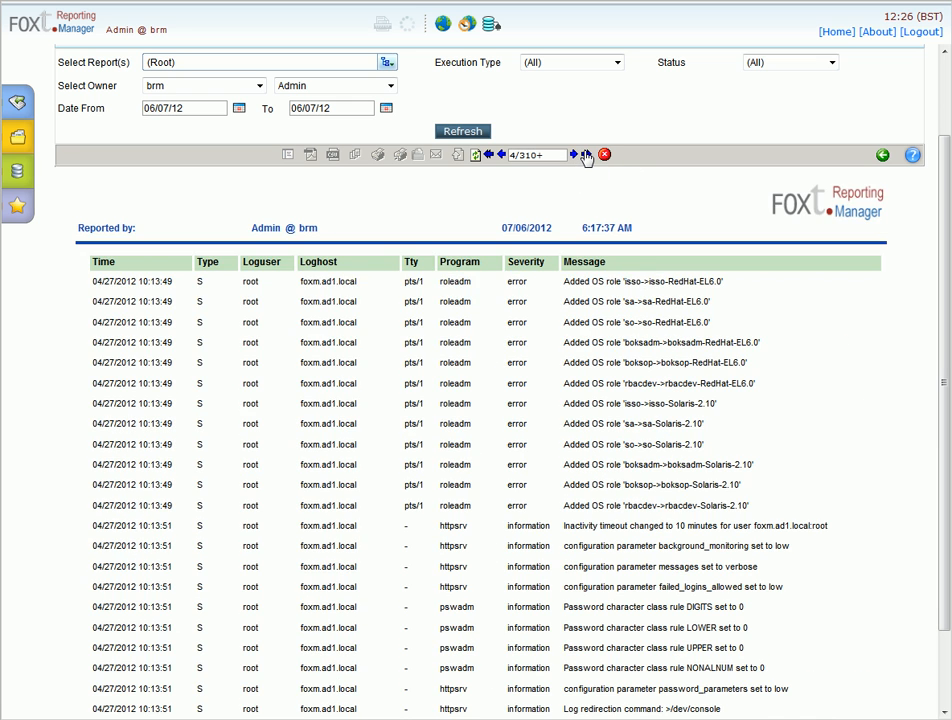
pyautogui.click(586, 156)
pyautogui.click(586, 156)
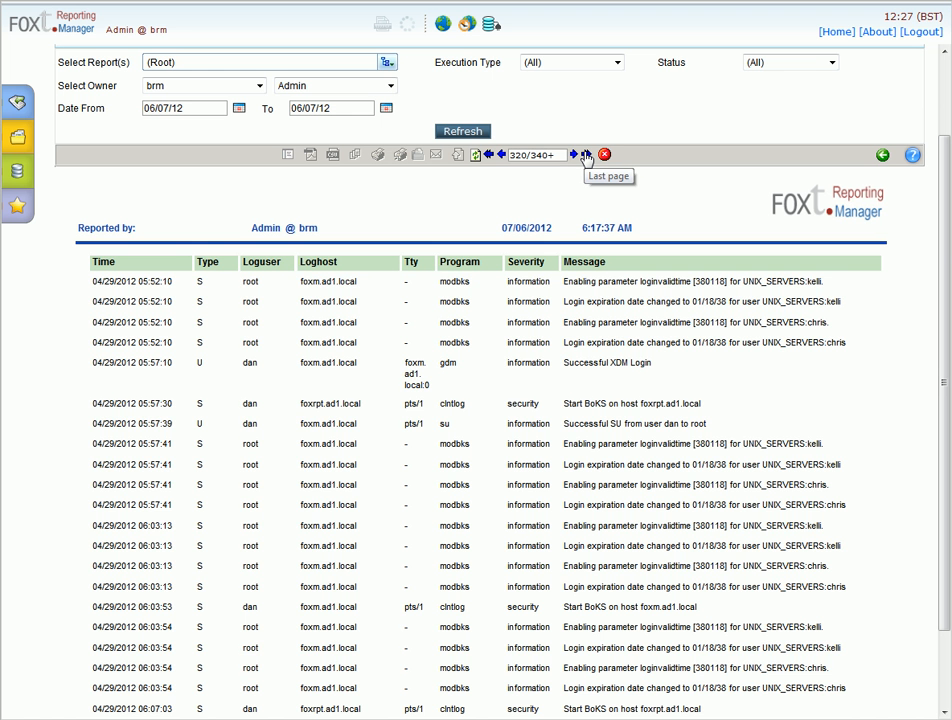
pyautogui.click(586, 156)
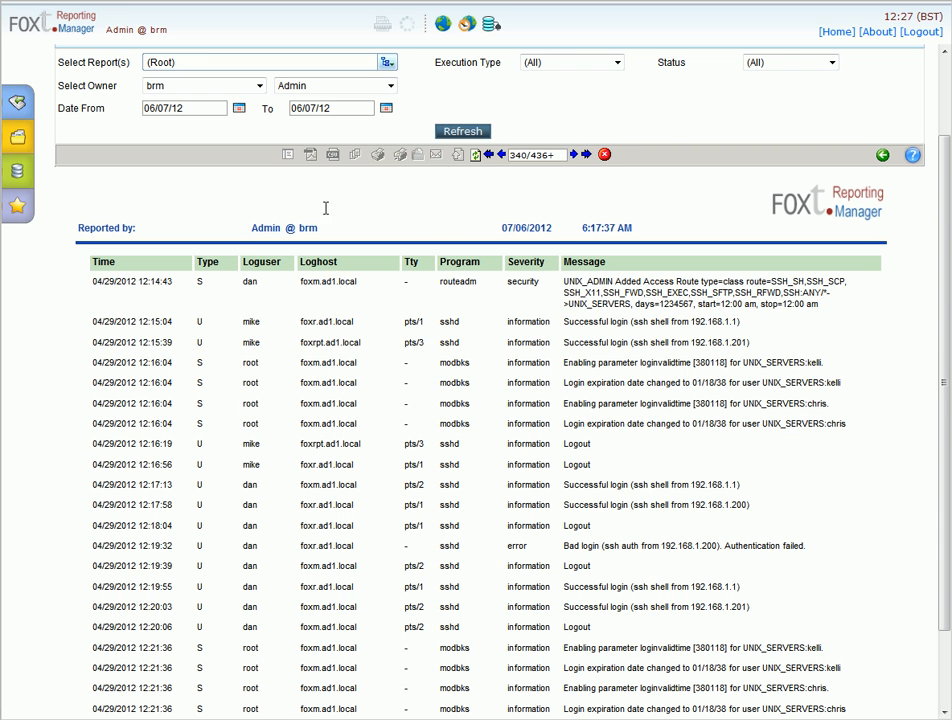
pyautogui.click(18, 102)
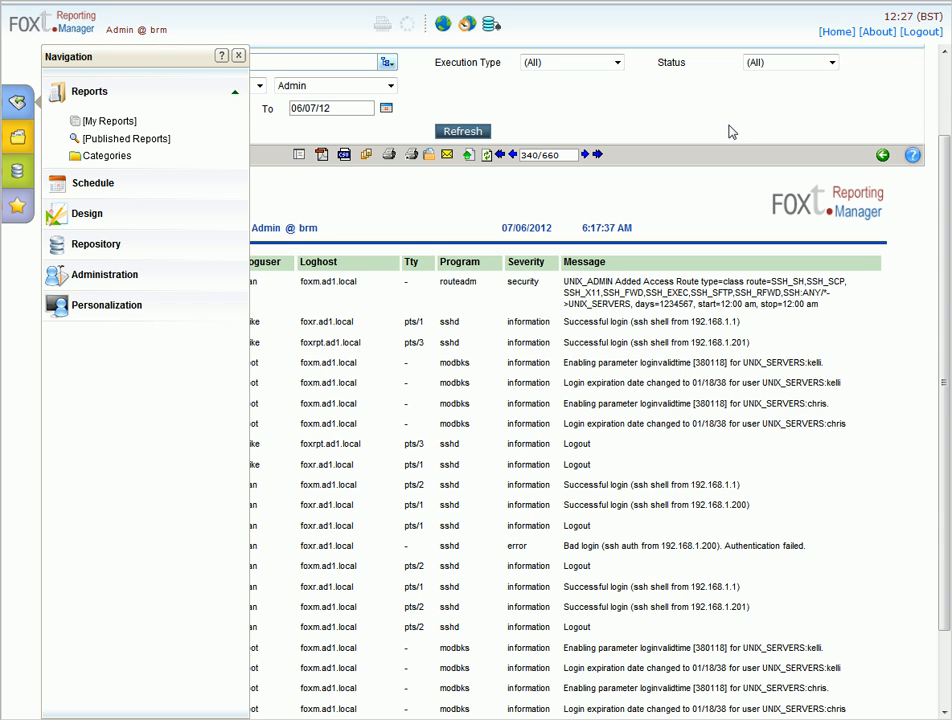
pyautogui.click(238, 56)
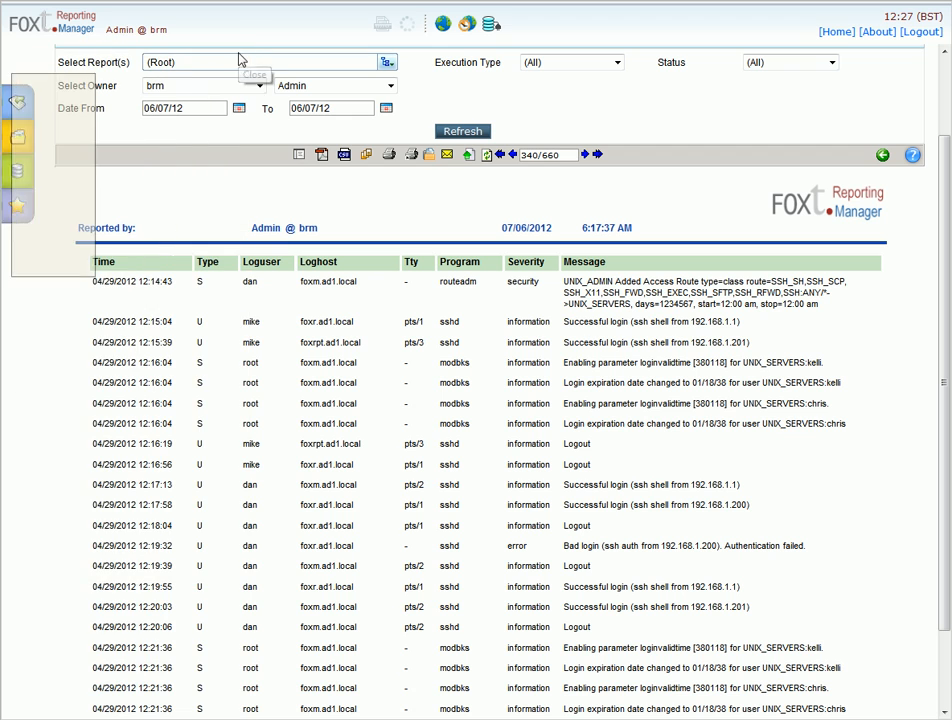